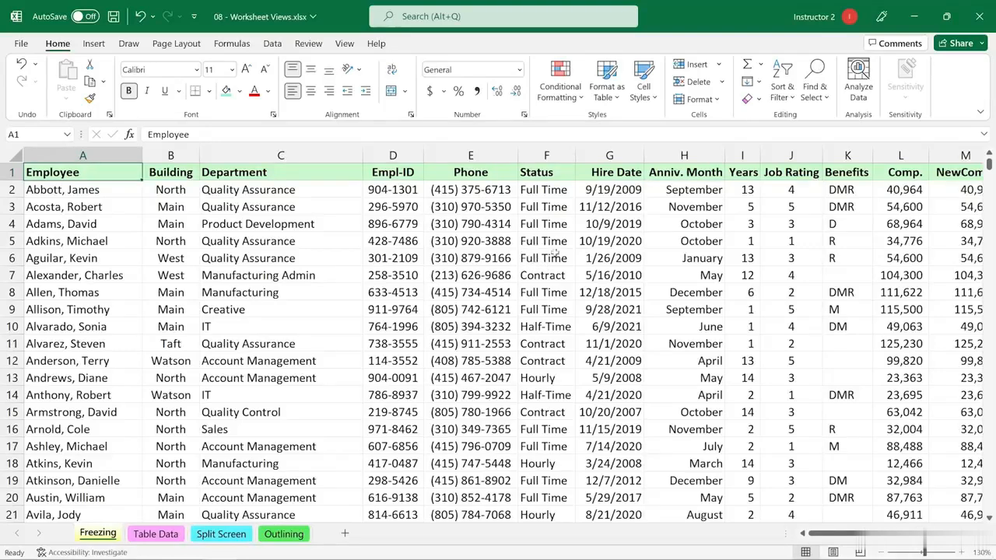
Freeze the top row of the Freezing worksheet.
{"action": "left_click", "coordinate": [480, 274]}
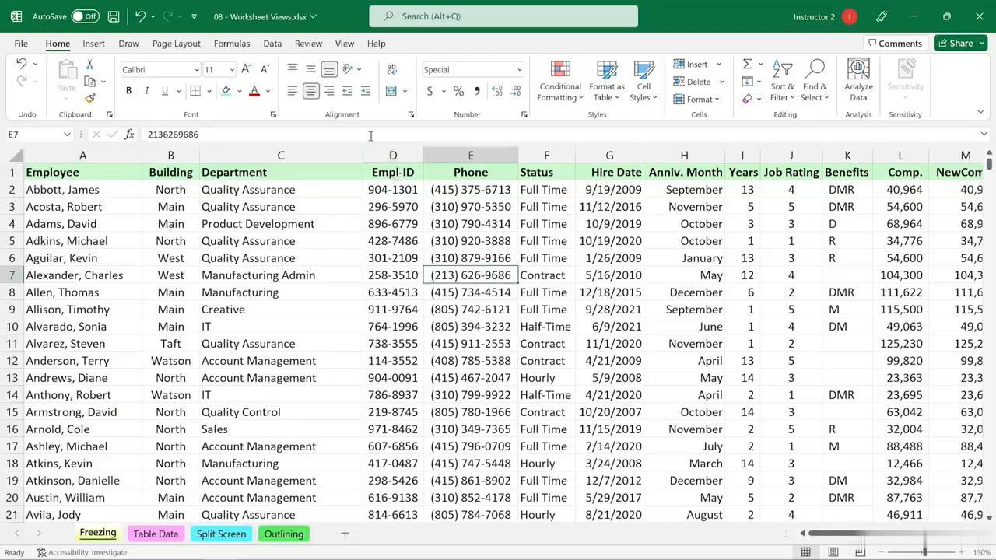
{"action": "left_click", "coordinate": [345, 43]}
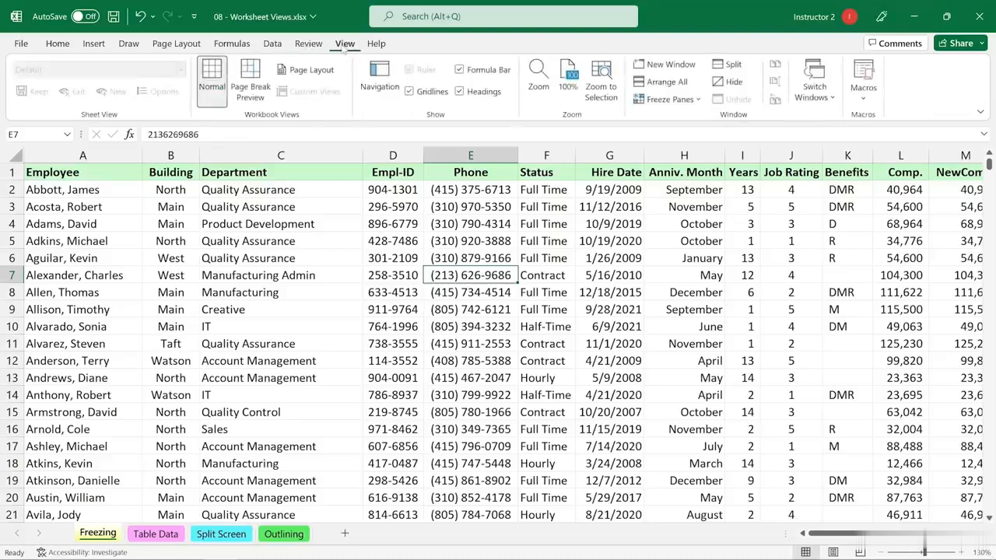
{"action": "left_click", "coordinate": [672, 101]}
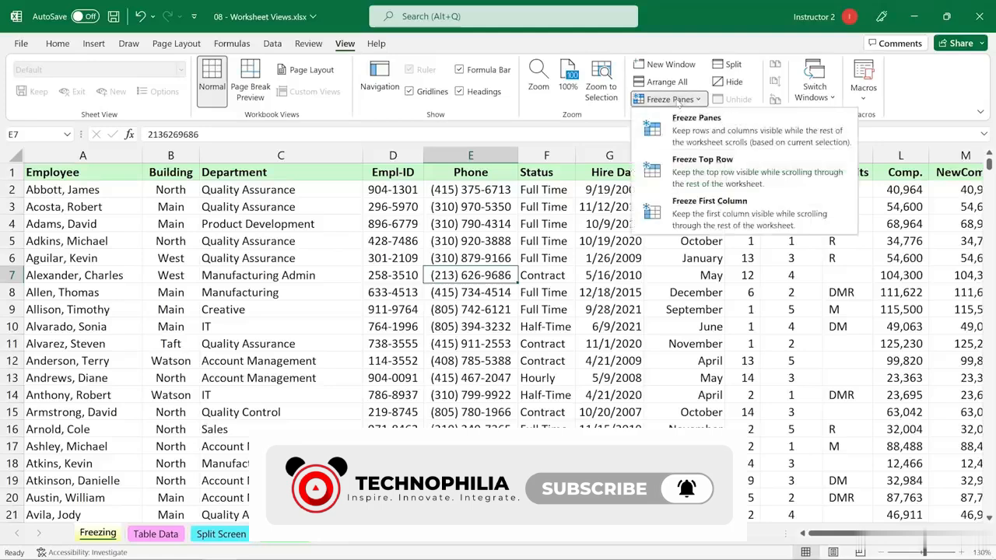
{"action": "left_click", "coordinate": [699, 173]}
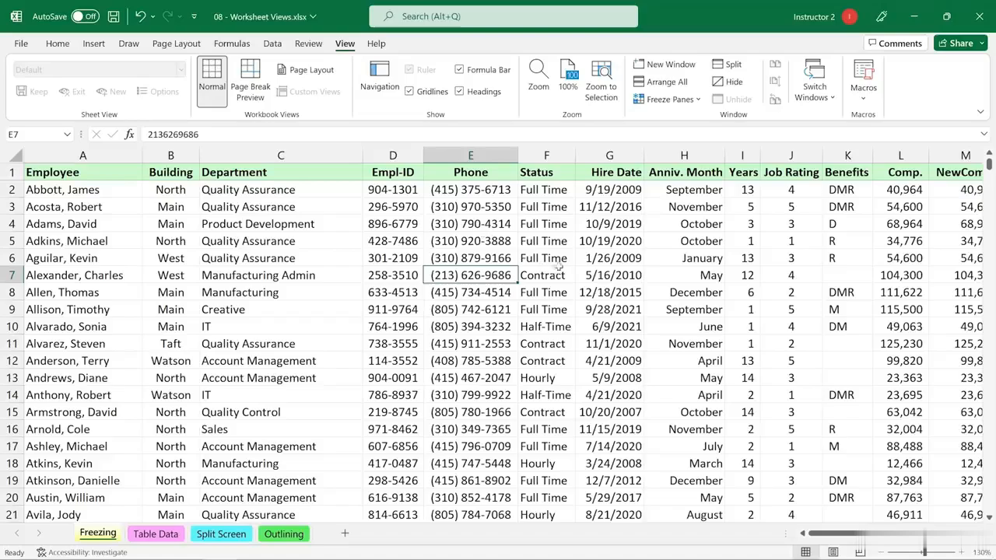
Examine how the frozen header row behaves while moving down the employee list and across its columns.
{"action": "scroll", "coordinate": [614, 286], "scroll_direction": "down", "scroll_amount": 3}
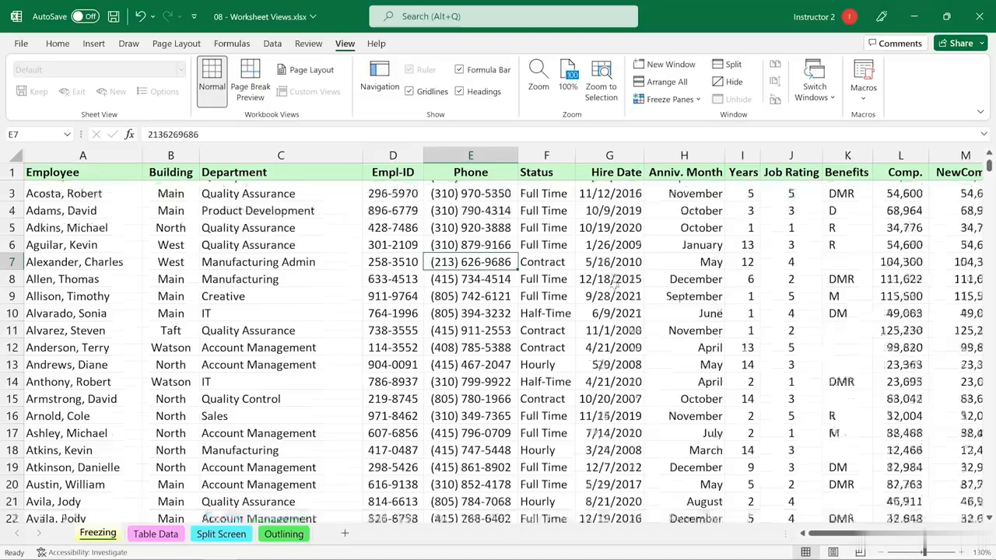
{"action": "scroll", "coordinate": [609, 286], "scroll_direction": "down", "scroll_amount": 11}
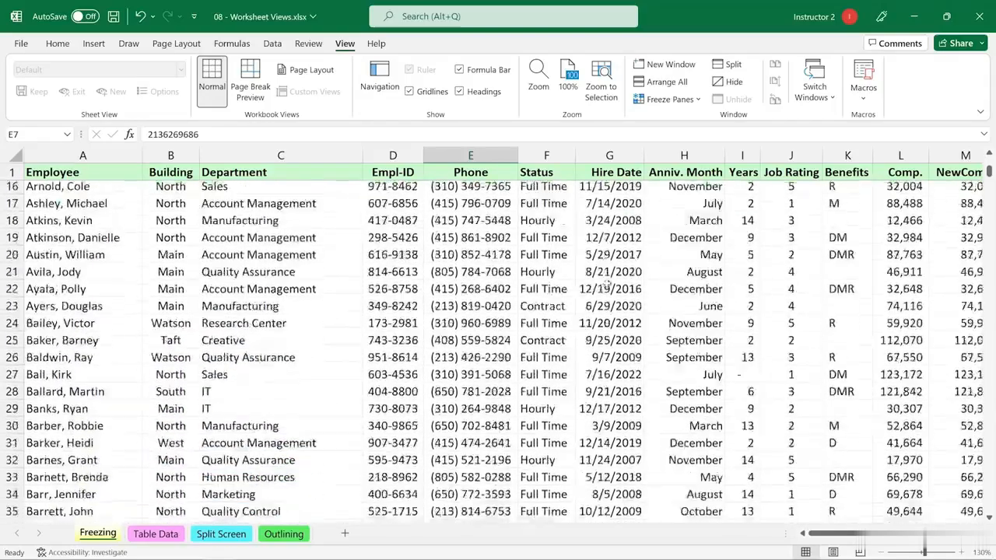
{"action": "scroll", "coordinate": [601, 283], "scroll_direction": "down", "scroll_amount": 2}
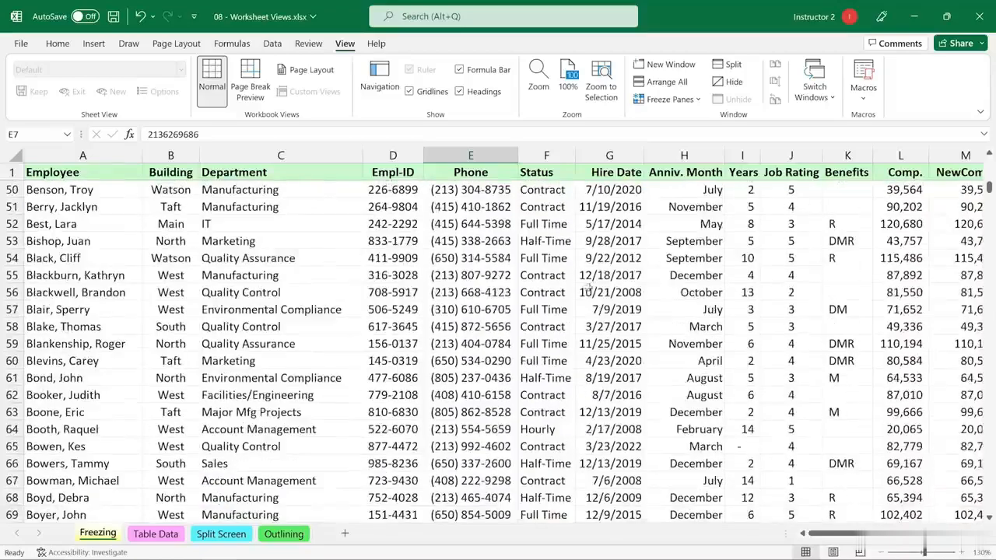
{"action": "scroll", "coordinate": [583, 280], "scroll_direction": "up", "scroll_amount": 10}
{"action": "scroll", "coordinate": [577, 274], "scroll_direction": "down", "scroll_amount": 8}
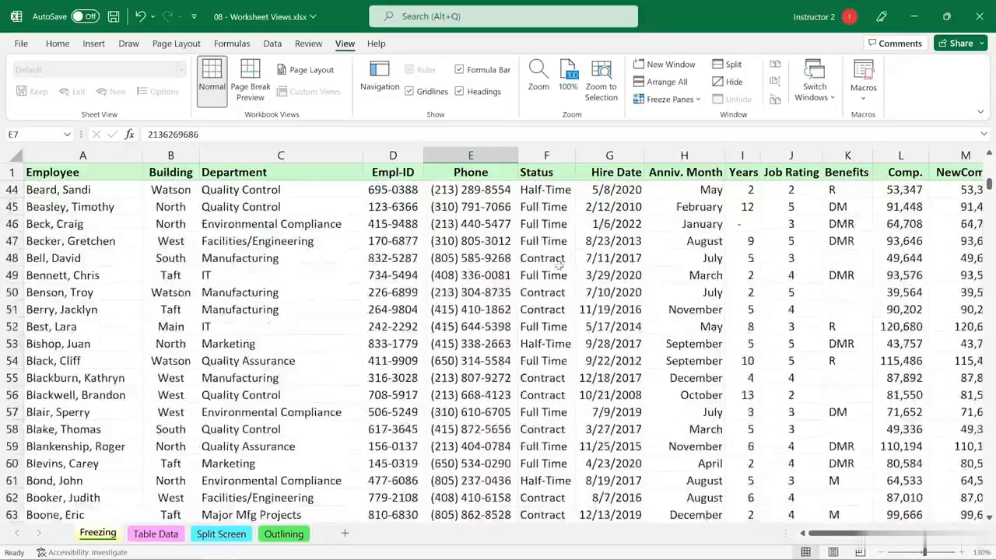
{"action": "scroll", "coordinate": [604, 324], "scroll_direction": "up", "scroll_amount": 9}
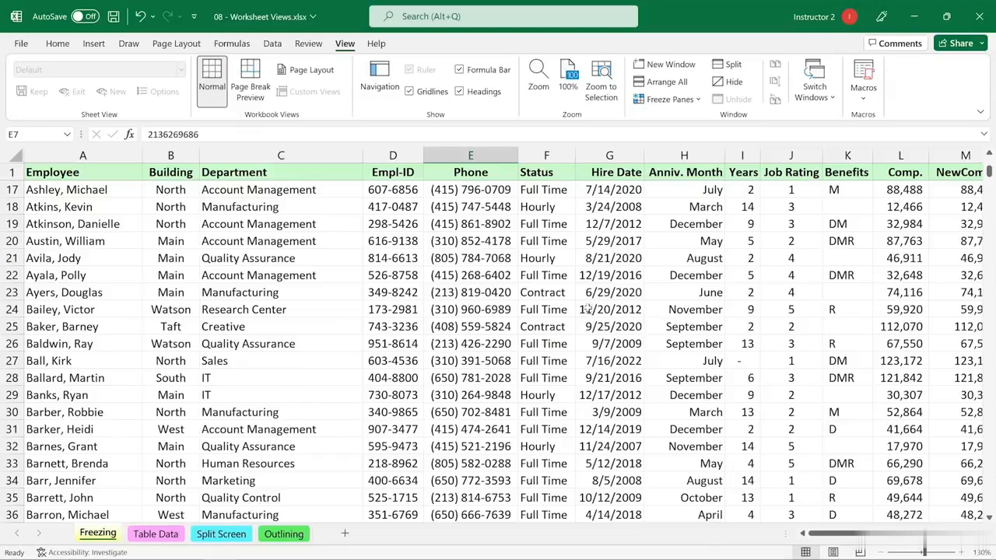
{"action": "scroll", "coordinate": [582, 310], "scroll_direction": "up", "scroll_amount": 5}
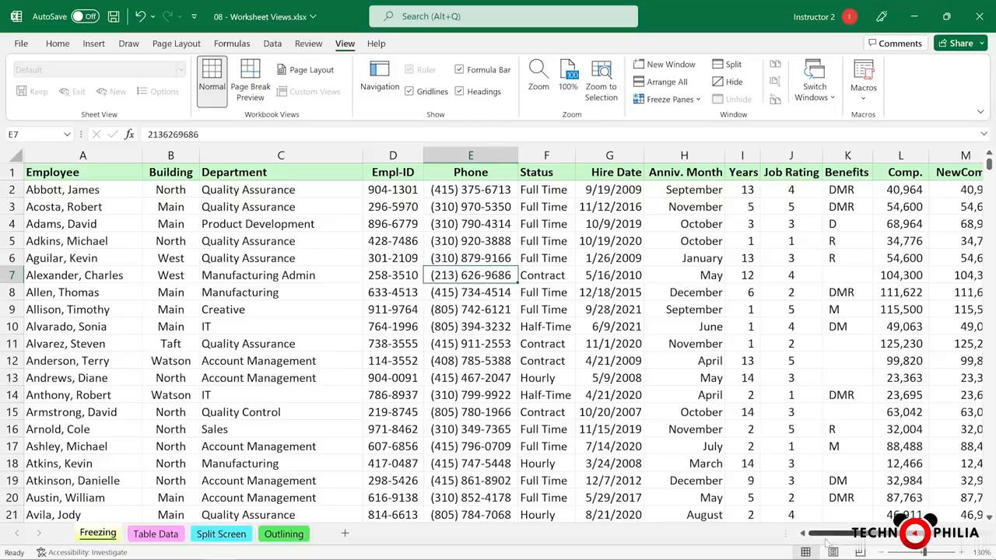
{"action": "left_click_drag", "start_coordinate": [827, 536], "coordinate": [859, 536]}
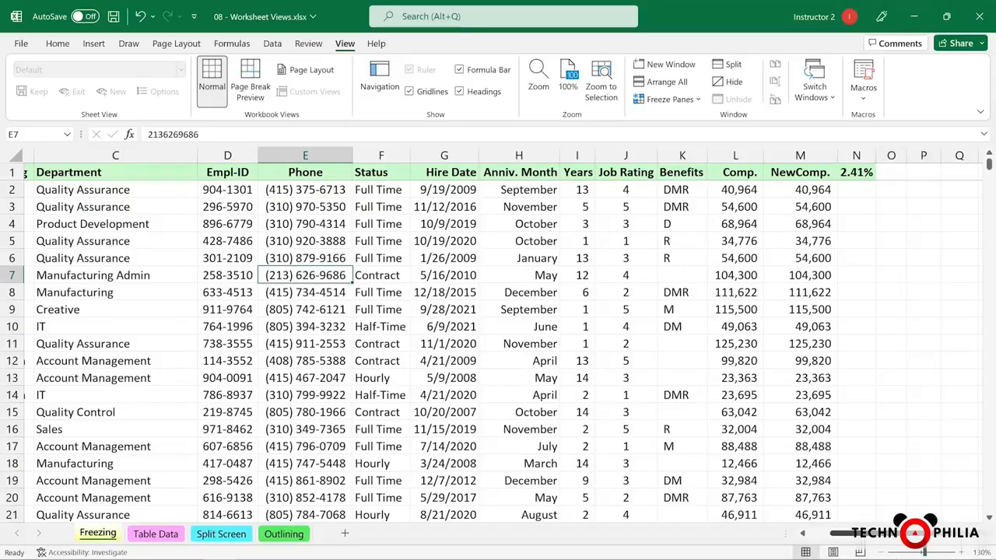
{"action": "mouse_move", "coordinate": [842, 534]}
{"action": "left_mouse_down"}
{"action": "mouse_move", "coordinate": [829, 537]}
{"action": "mouse_move", "coordinate": [865, 534]}
{"action": "mouse_move", "coordinate": [854, 533]}
{"action": "left_mouse_up"}
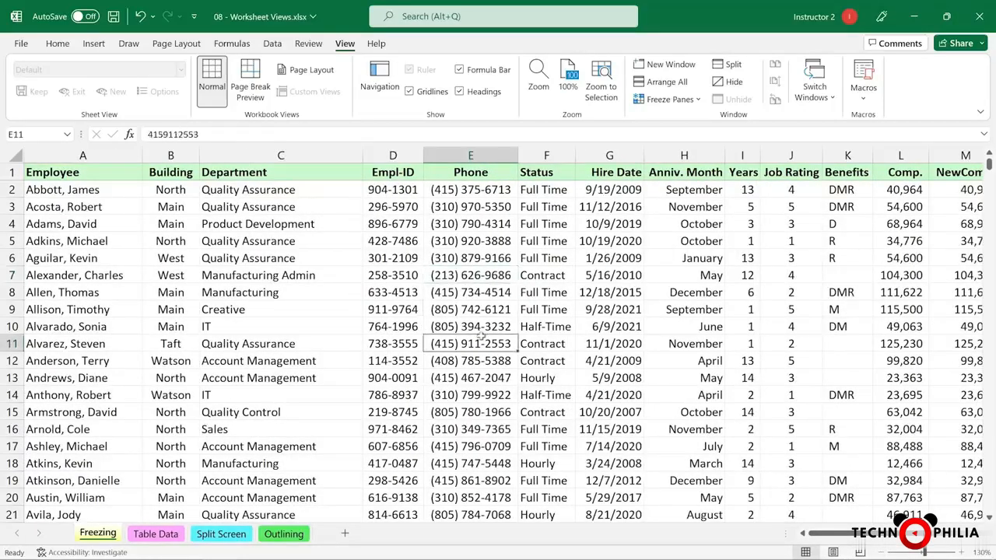
Unfreeze the top row of the employee list.
{"action": "left_click", "coordinate": [480, 339]}
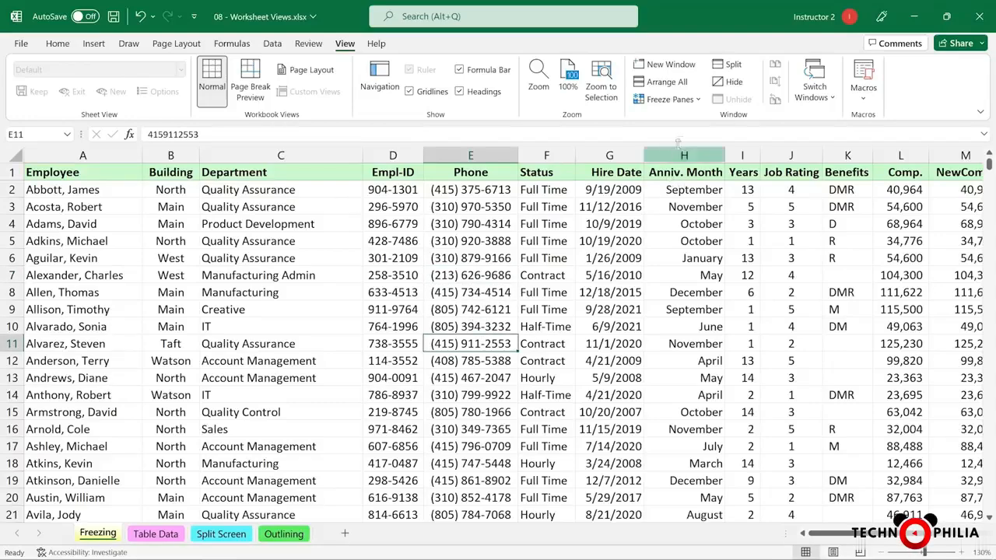
{"action": "left_click", "coordinate": [684, 100]}
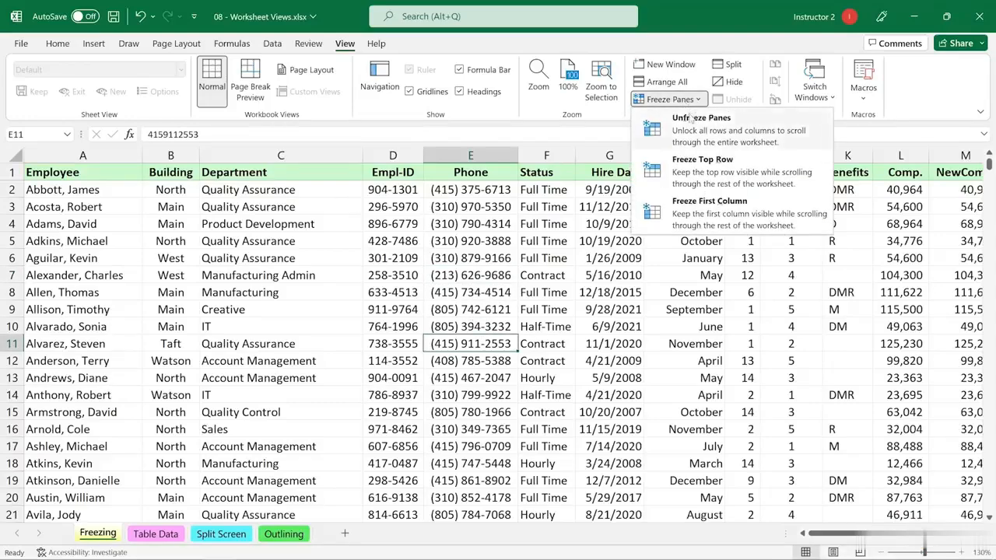
{"action": "left_click", "coordinate": [689, 119]}
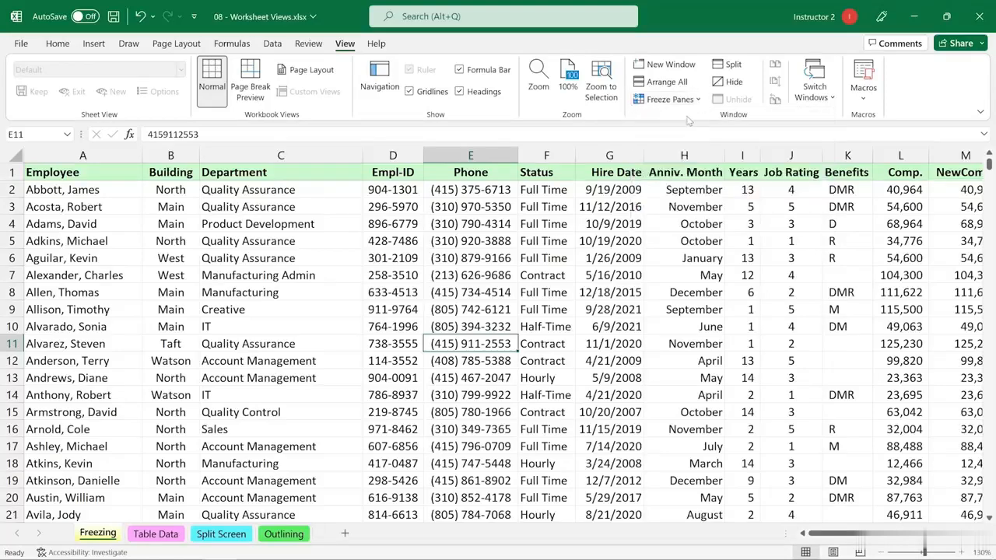
Freeze the first column of the employee list and check how the Employee column and header row respond to scrolling.
{"action": "left_click", "coordinate": [536, 258]}
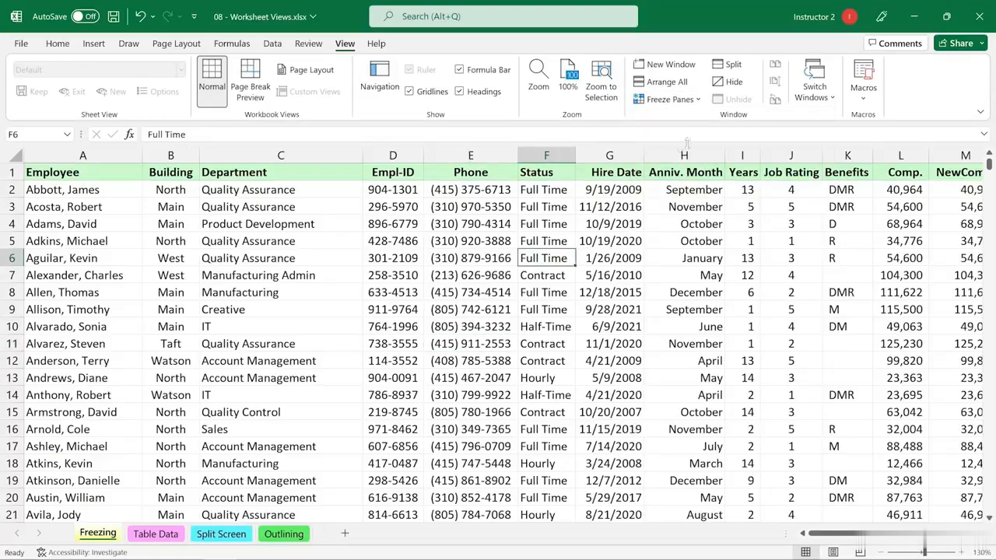
{"action": "left_click", "coordinate": [698, 100]}
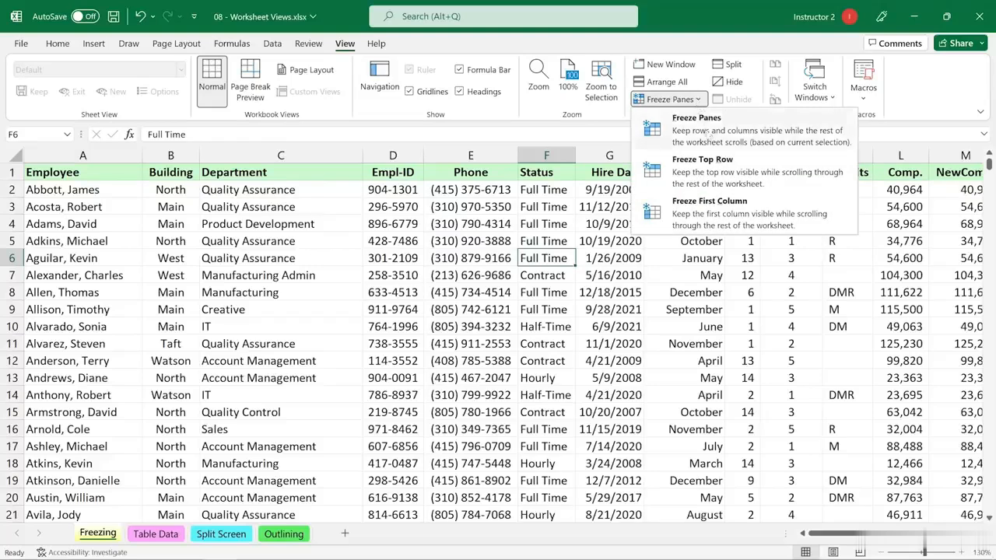
{"action": "left_click", "coordinate": [700, 204]}
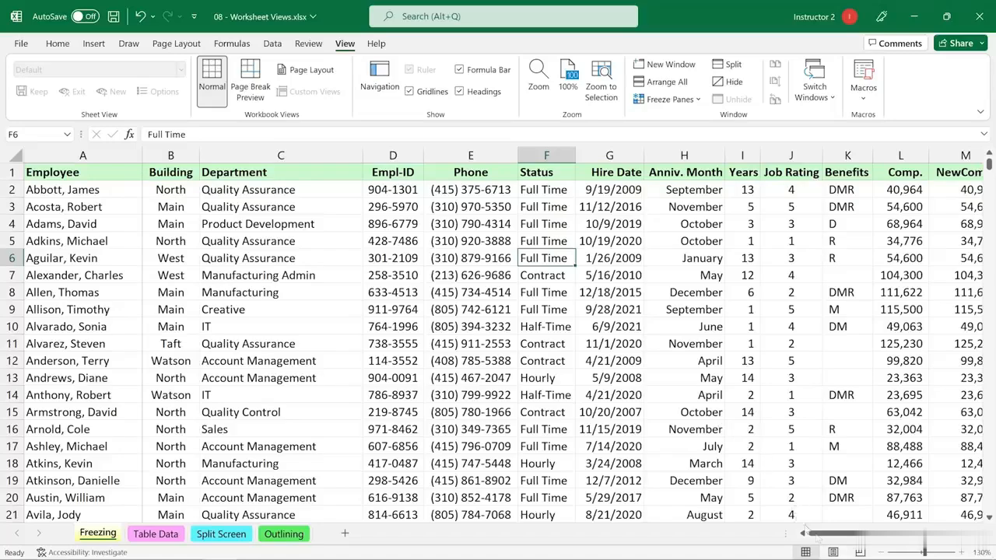
{"action": "mouse_move", "coordinate": [809, 533]}
{"action": "left_mouse_down"}
{"action": "mouse_move", "coordinate": [855, 537]}
{"action": "mouse_move", "coordinate": [774, 519]}
{"action": "mouse_move", "coordinate": [848, 521]}
{"action": "mouse_move", "coordinate": [809, 523]}
{"action": "left_mouse_up"}
{"action": "left_click", "coordinate": [443, 297]}
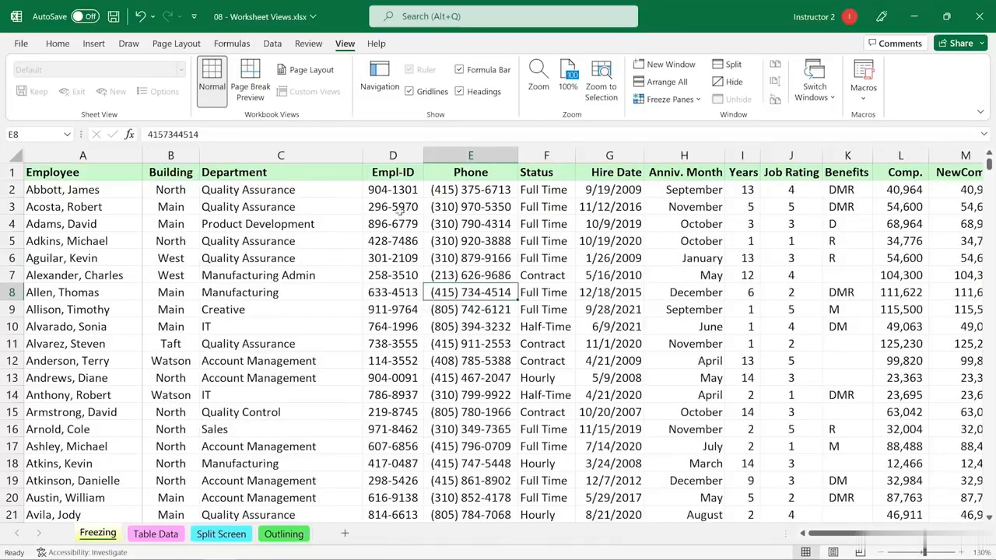
{"action": "scroll", "coordinate": [505, 359], "scroll_direction": "down", "scroll_amount": 4}
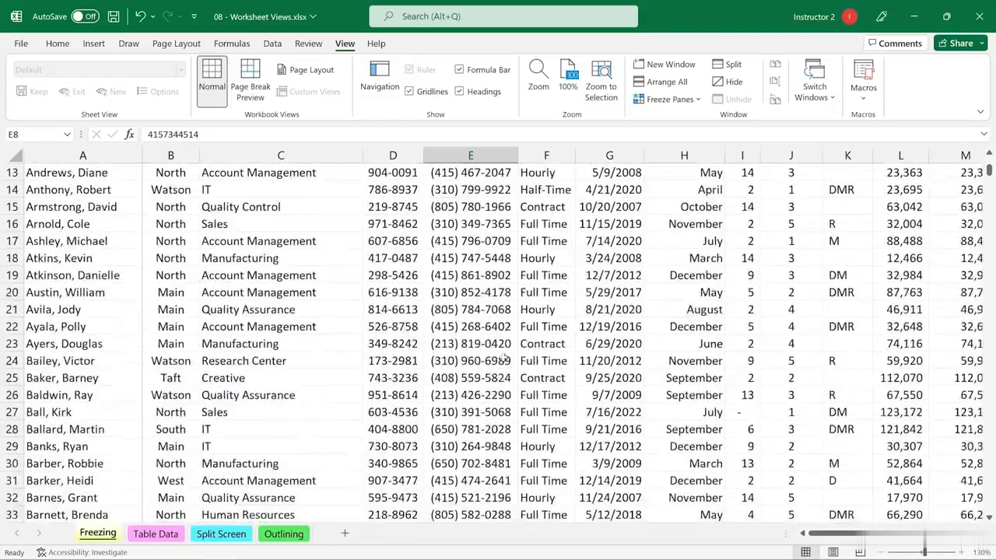
{"action": "scroll", "coordinate": [473, 359], "scroll_direction": "up", "scroll_amount": 4}
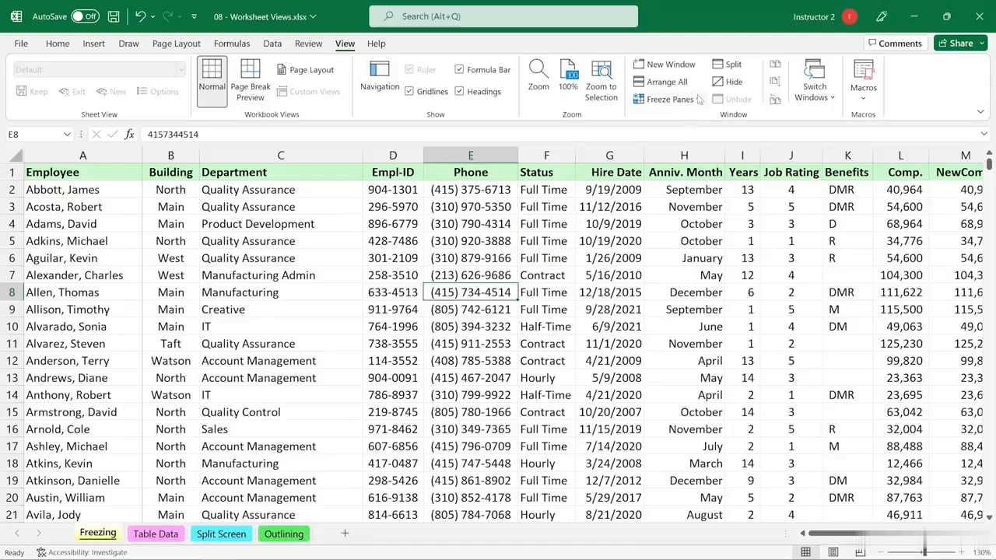
Unfreeze the first column and freeze panes at cell B2 to lock both the header row and the Employee column.
{"action": "left_click", "coordinate": [697, 99]}
{"action": "left_click", "coordinate": [700, 122]}
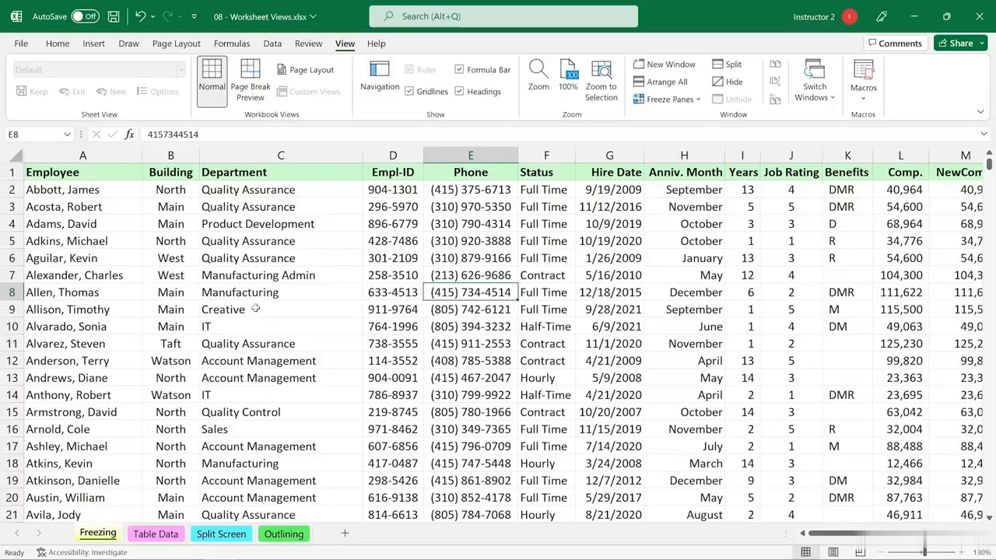
{"action": "left_click", "coordinate": [178, 189]}
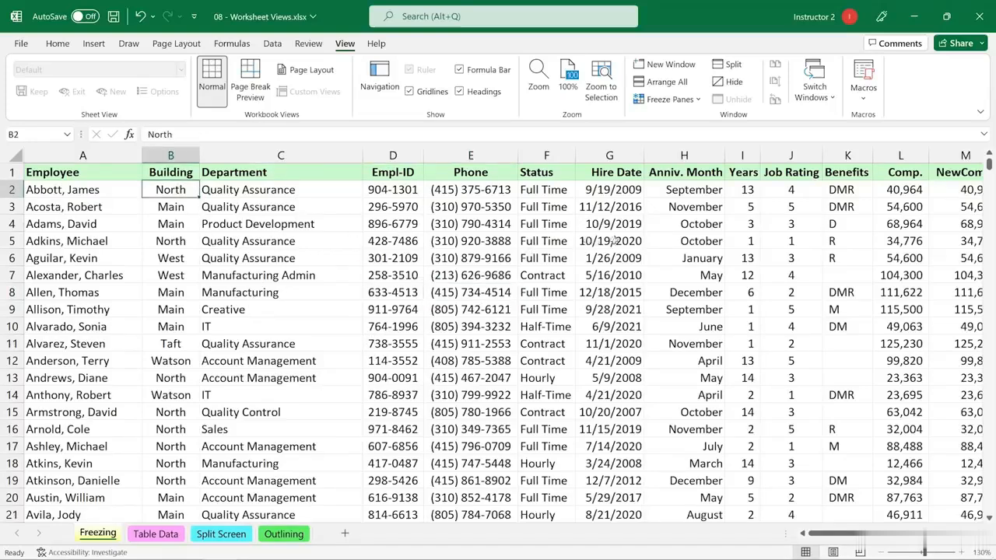
{"action": "left_click", "coordinate": [700, 101]}
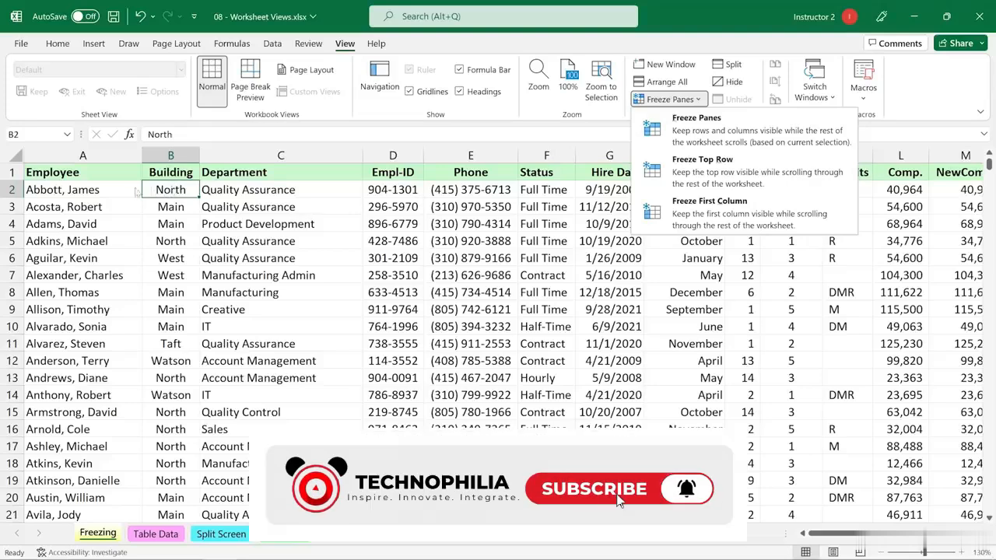
{"action": "left_click", "coordinate": [688, 138]}
Examine how the frozen header row and Employee column behave when moving through the list vertically and horizontally.
{"action": "scroll", "coordinate": [525, 292], "scroll_direction": "down", "scroll_amount": 7}
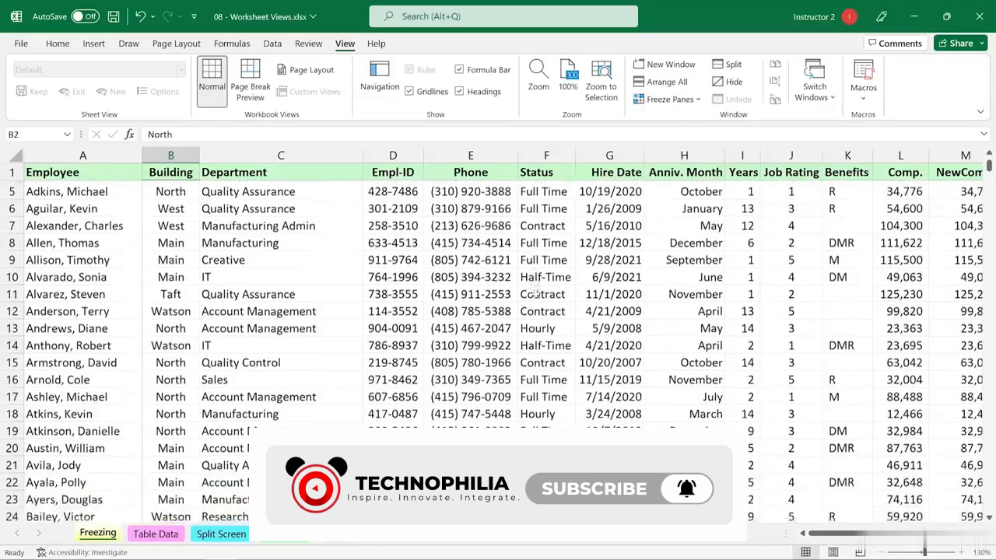
{"action": "scroll", "coordinate": [523, 295], "scroll_direction": "up", "scroll_amount": 4}
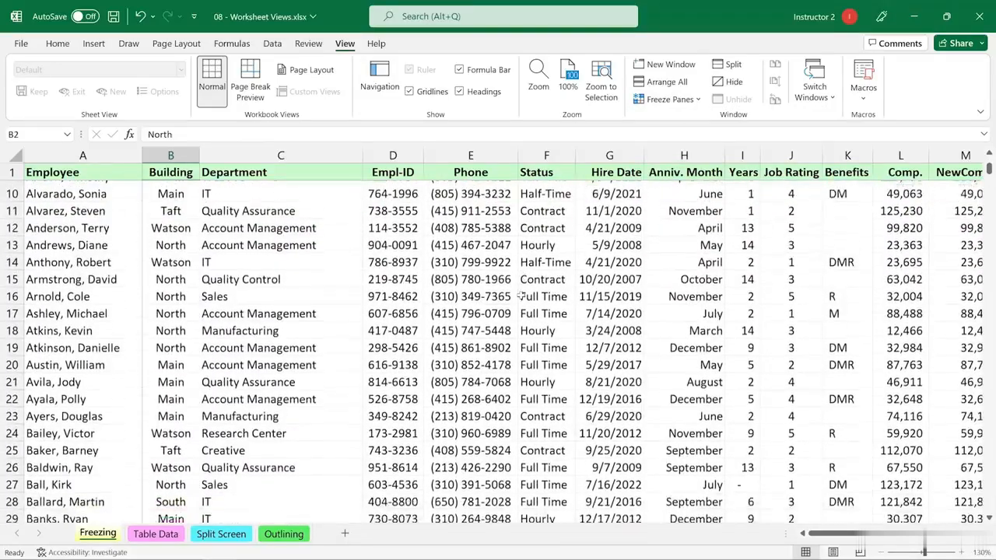
{"action": "scroll", "coordinate": [498, 299], "scroll_direction": "down", "scroll_amount": 1}
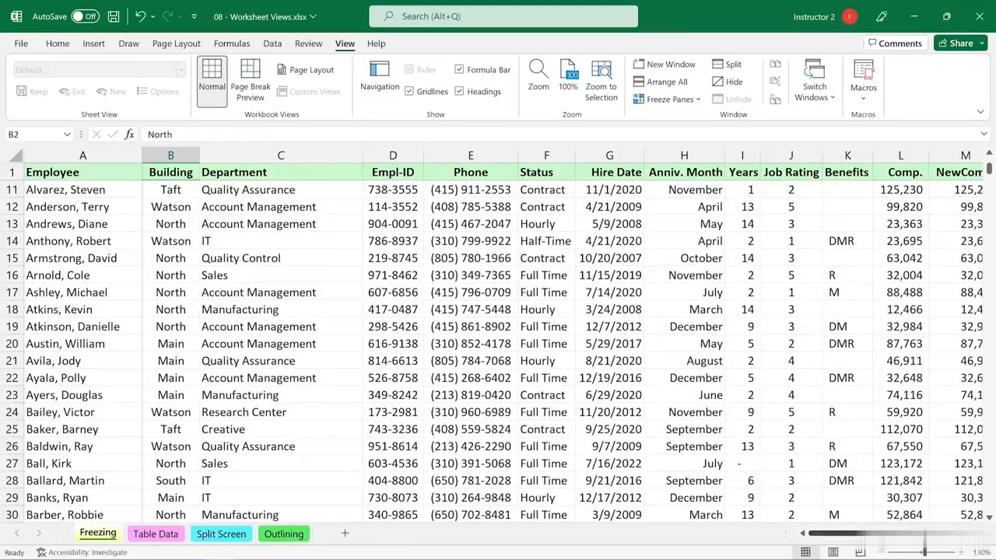
{"action": "left_click_drag", "start_coordinate": [848, 537], "coordinate": [878, 552]}
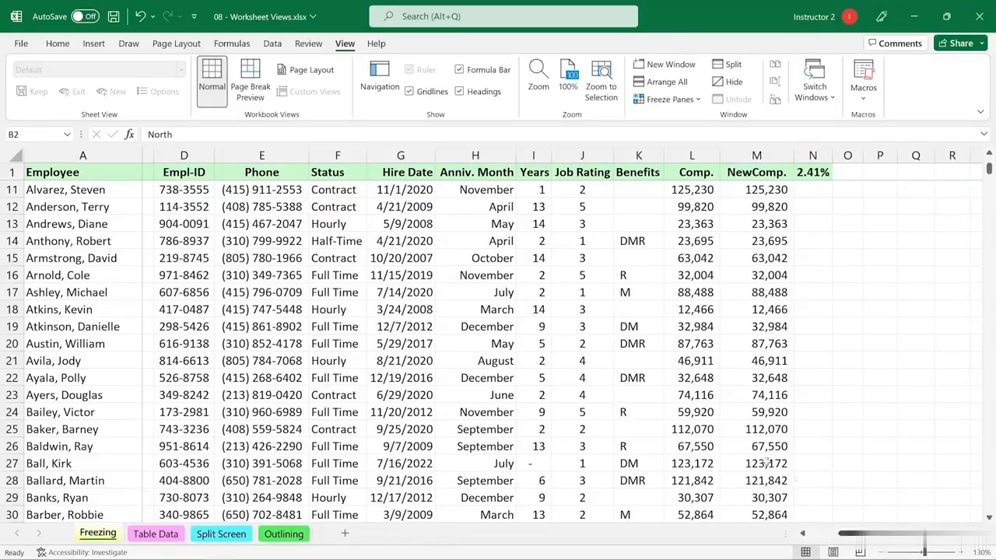
{"action": "left_click", "coordinate": [495, 307]}
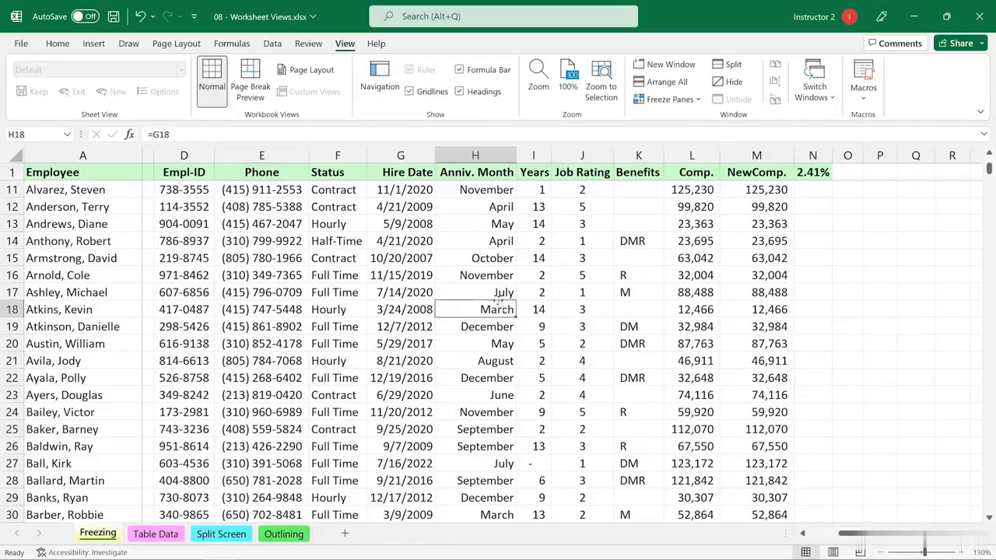
{"action": "scroll", "coordinate": [494, 305], "scroll_direction": "down", "scroll_amount": 8}
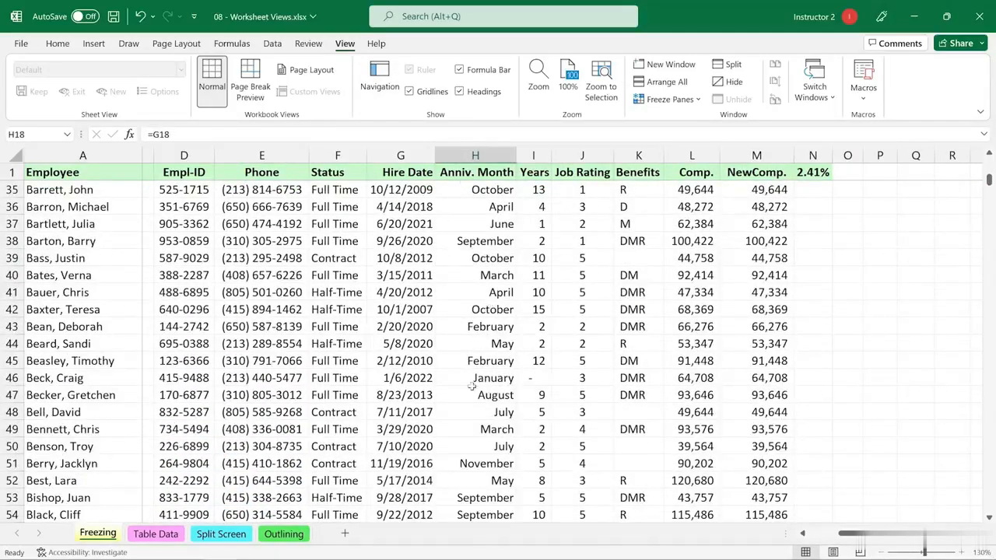
{"action": "scroll", "coordinate": [492, 304], "scroll_direction": "up", "scroll_amount": 11}
{"action": "left_click_drag", "start_coordinate": [878, 534], "coordinate": [846, 533]}
{"action": "left_click", "coordinate": [546, 290]}
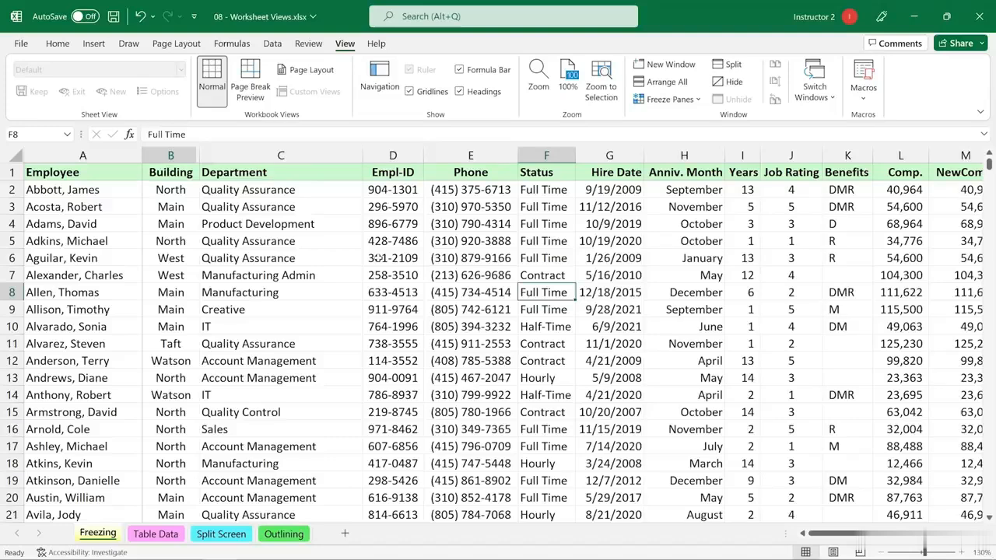
Switch to the Table Data worksheet and examine how the table's column headers behave when moving through its rows.
{"action": "left_click", "coordinate": [155, 534]}
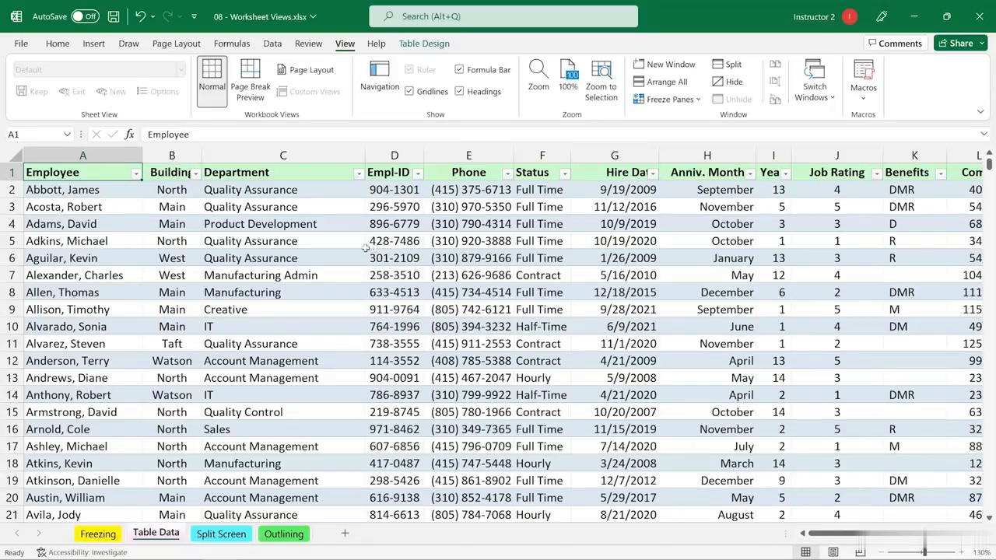
{"action": "scroll", "coordinate": [360, 240], "scroll_direction": "down", "scroll_amount": 1}
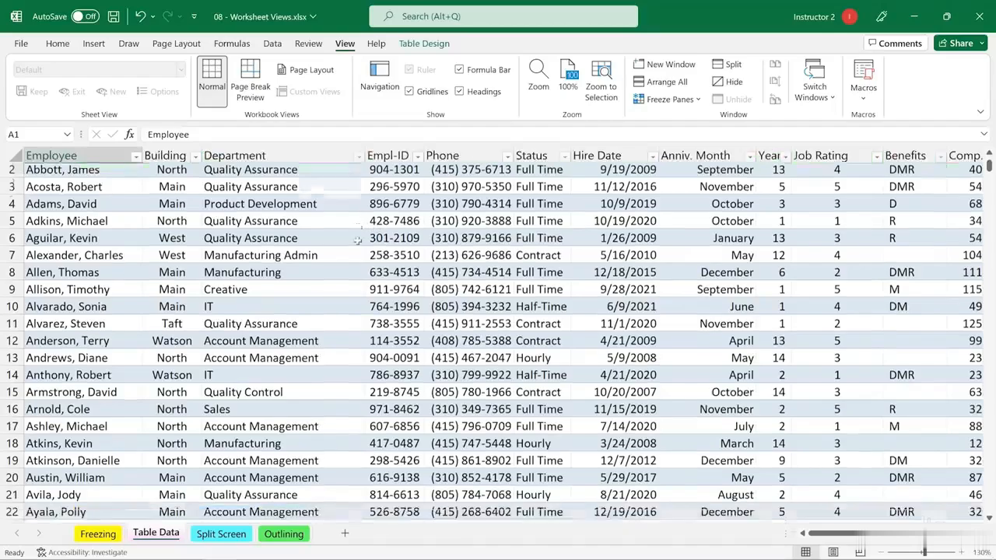
{"action": "scroll", "coordinate": [354, 240], "scroll_direction": "down", "scroll_amount": 8}
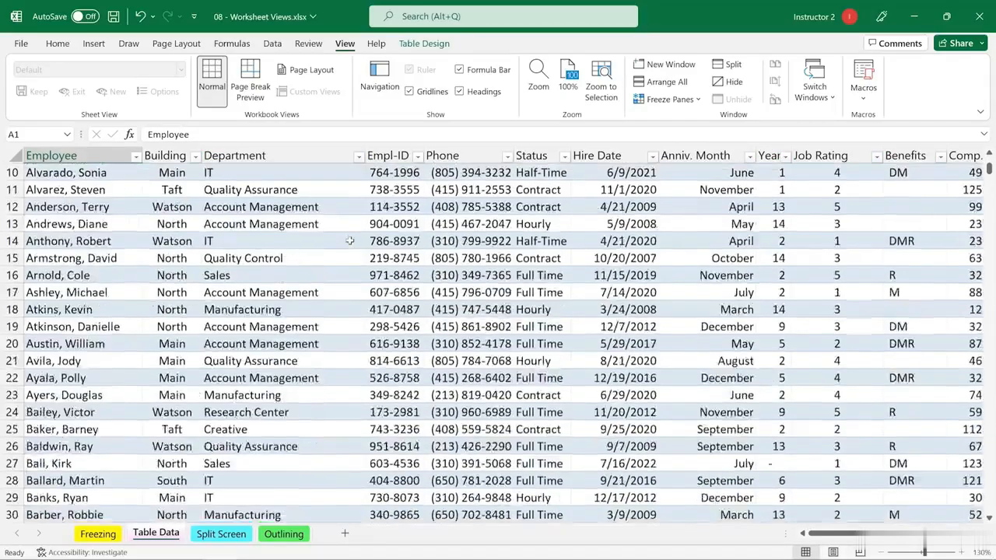
{"action": "scroll", "coordinate": [379, 315], "scroll_direction": "up", "scroll_amount": 9}
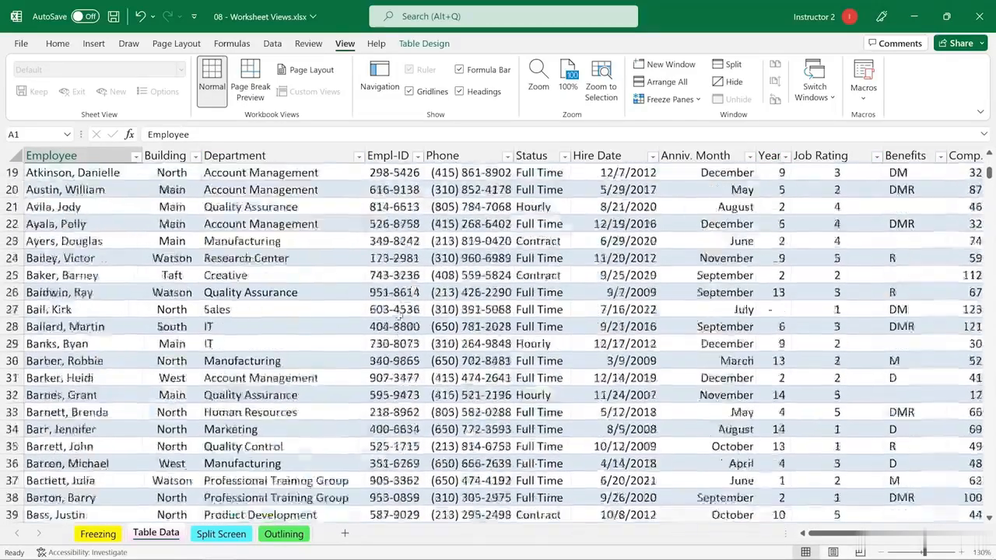
Examine how the table's headings take the place of the column letters when moving down and back up the Table Data list.
{"action": "scroll", "coordinate": [384, 296], "scroll_direction": "down", "scroll_amount": 5}
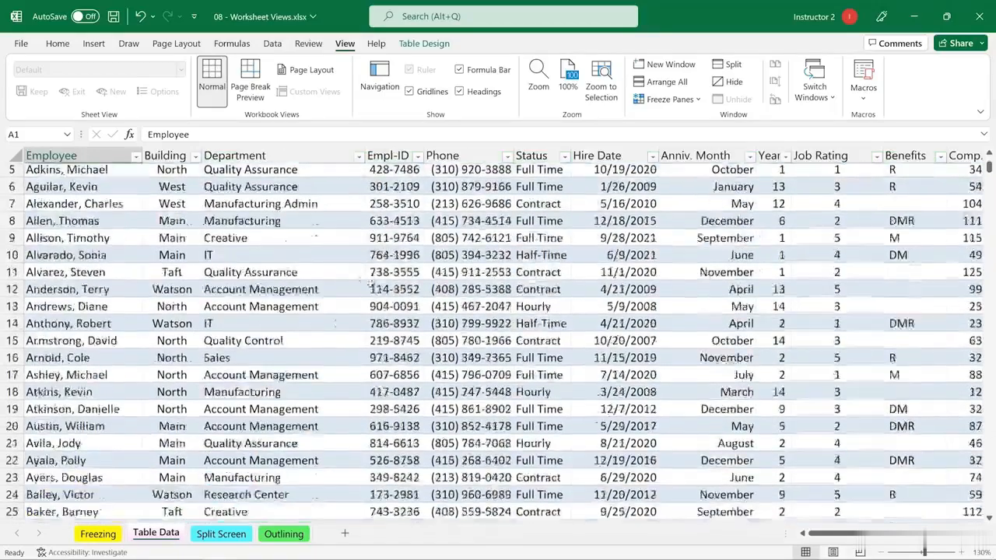
{"action": "scroll", "coordinate": [339, 299], "scroll_direction": "up", "scroll_amount": 5}
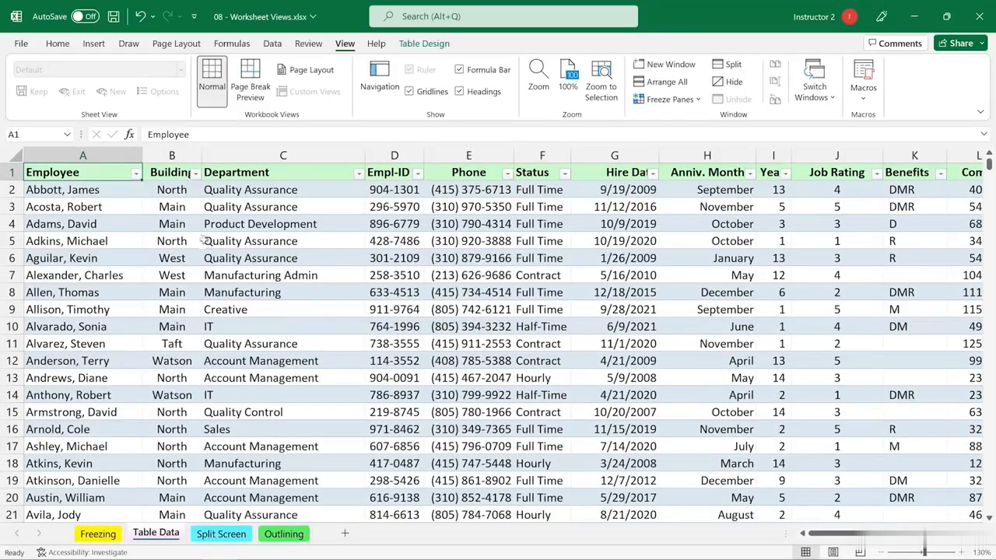
{"action": "scroll", "coordinate": [396, 292], "scroll_direction": "down", "scroll_amount": 2}
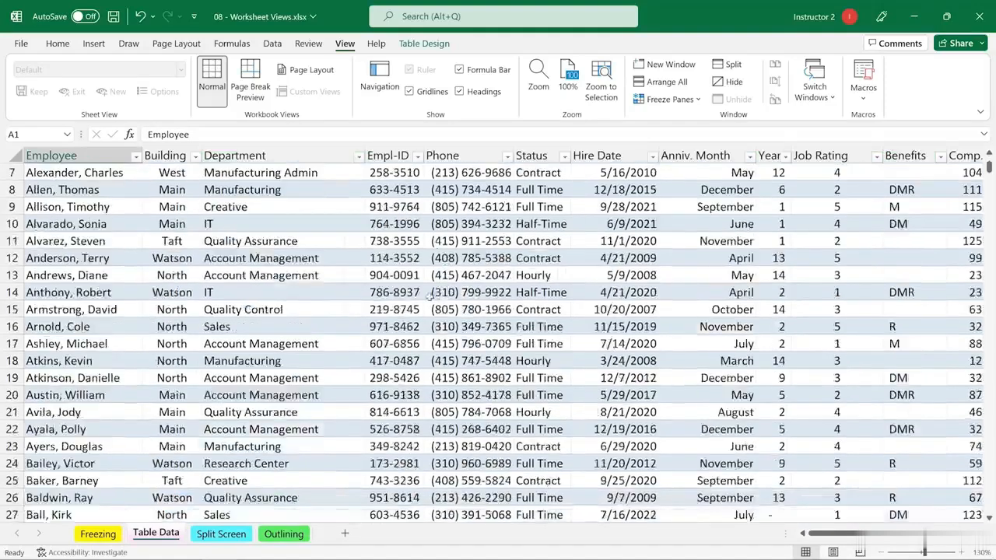
{"action": "scroll", "coordinate": [396, 292], "scroll_direction": "up", "scroll_amount": 2}
Freeze the first column of the Table Data worksheet and check the Employee column and table headings in both directions.
{"action": "left_click", "coordinate": [669, 100]}
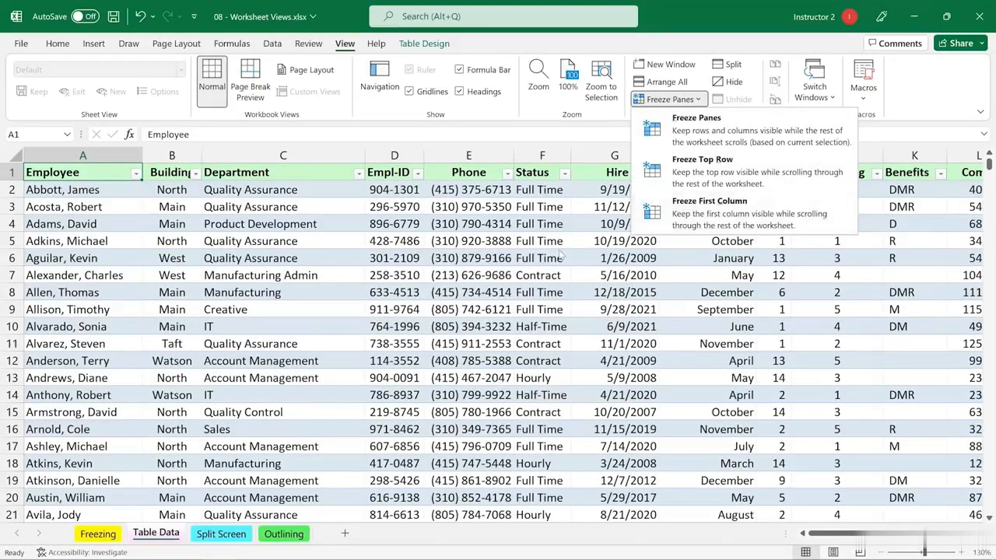
{"action": "left_click", "coordinate": [694, 204]}
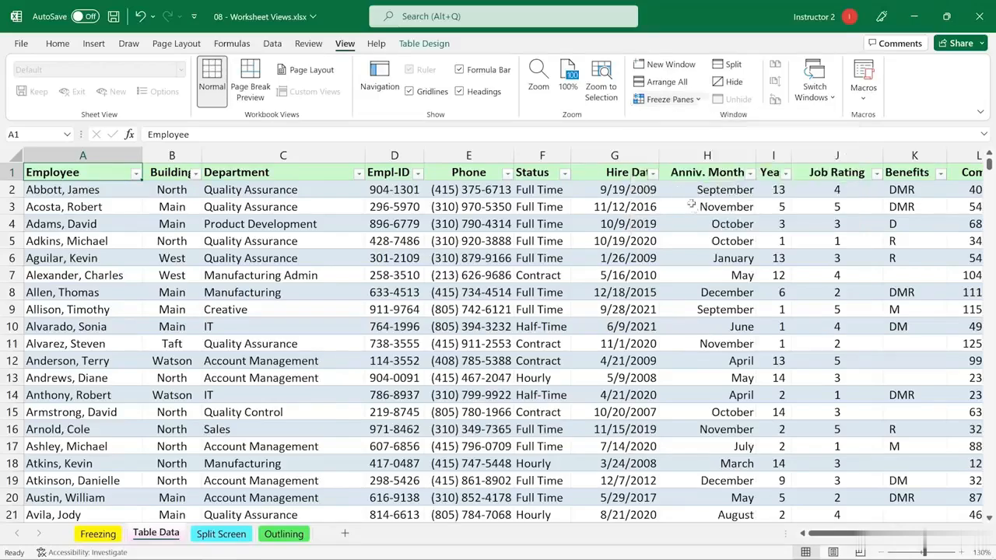
{"action": "mouse_move", "coordinate": [822, 534]}
{"action": "left_mouse_down"}
{"action": "mouse_move", "coordinate": [867, 534]}
{"action": "mouse_move", "coordinate": [816, 534]}
{"action": "left_mouse_up"}
{"action": "scroll", "coordinate": [467, 311], "scroll_direction": "down", "scroll_amount": 7}
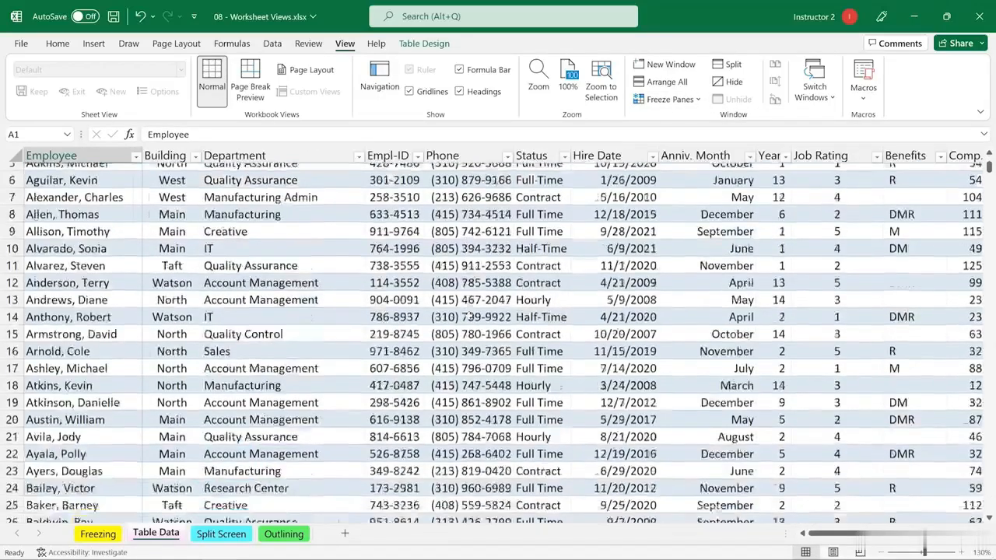
{"action": "scroll", "coordinate": [459, 312], "scroll_direction": "up", "scroll_amount": 7}
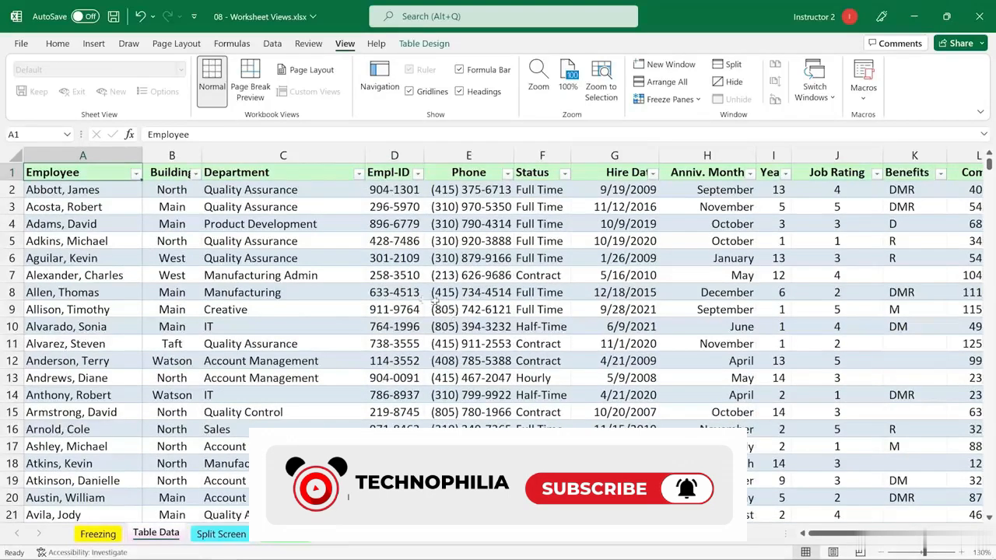
Return to the Freezing worksheet and unfreeze its panes.
{"action": "left_click", "coordinate": [99, 535]}
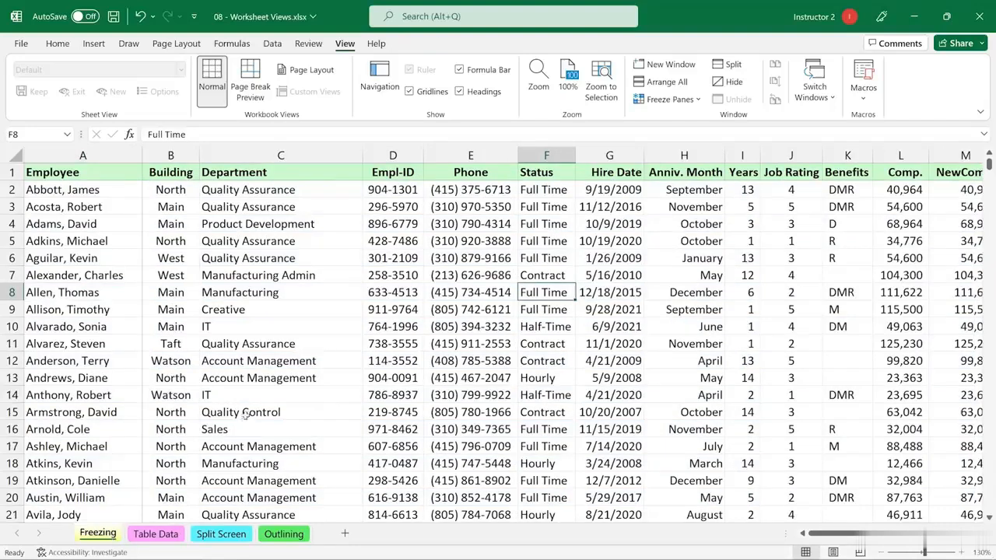
{"action": "left_click", "coordinate": [268, 381]}
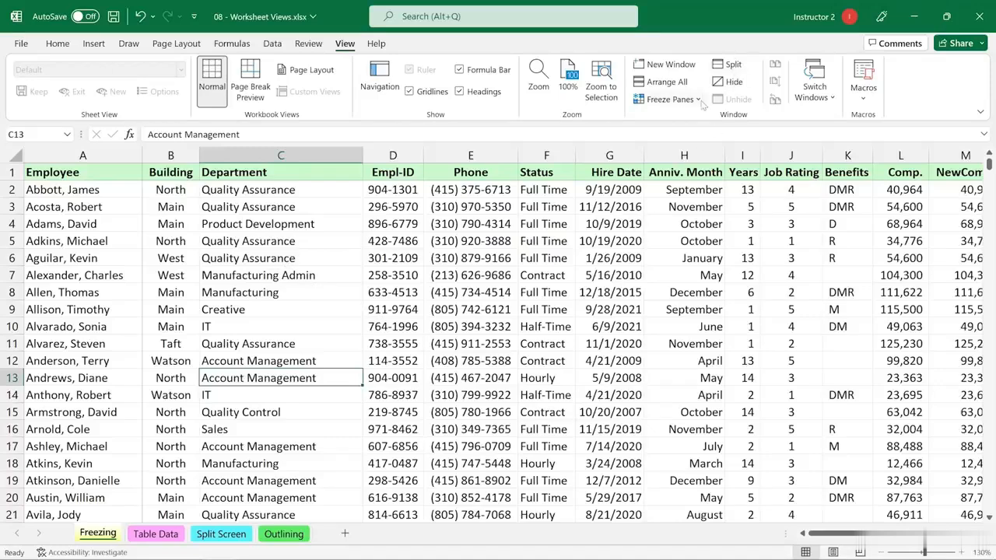
{"action": "left_click", "coordinate": [669, 100]}
{"action": "left_click", "coordinate": [692, 126]}
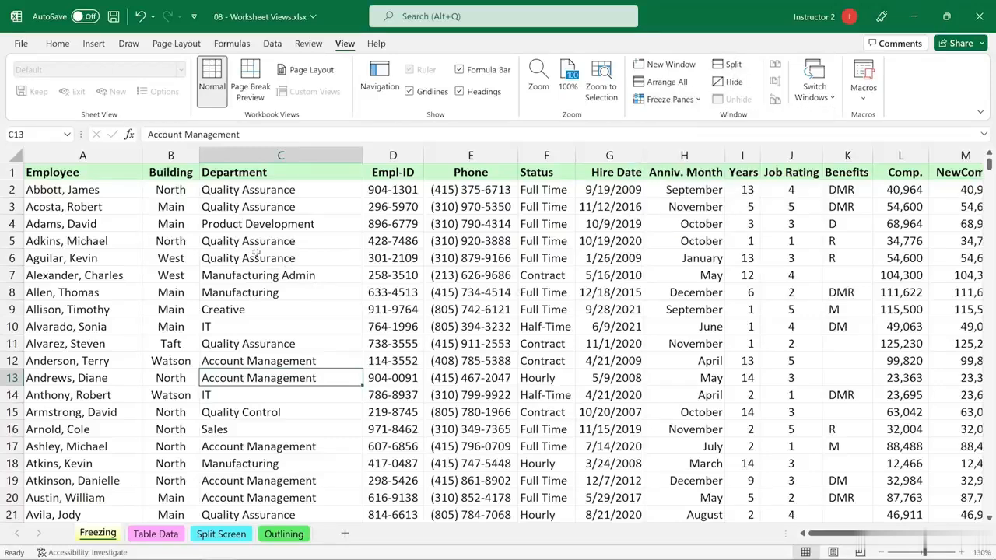
Freeze panes at cell C2 to lock the header row plus the Employee and Building columns, and check how the list moves.
{"action": "left_click", "coordinate": [241, 191]}
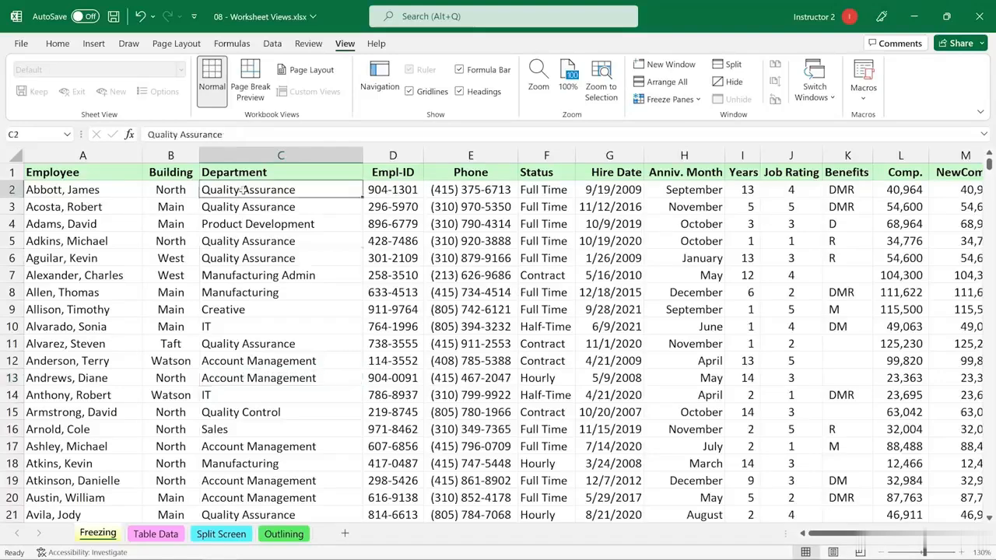
{"action": "left_click", "coordinate": [669, 99]}
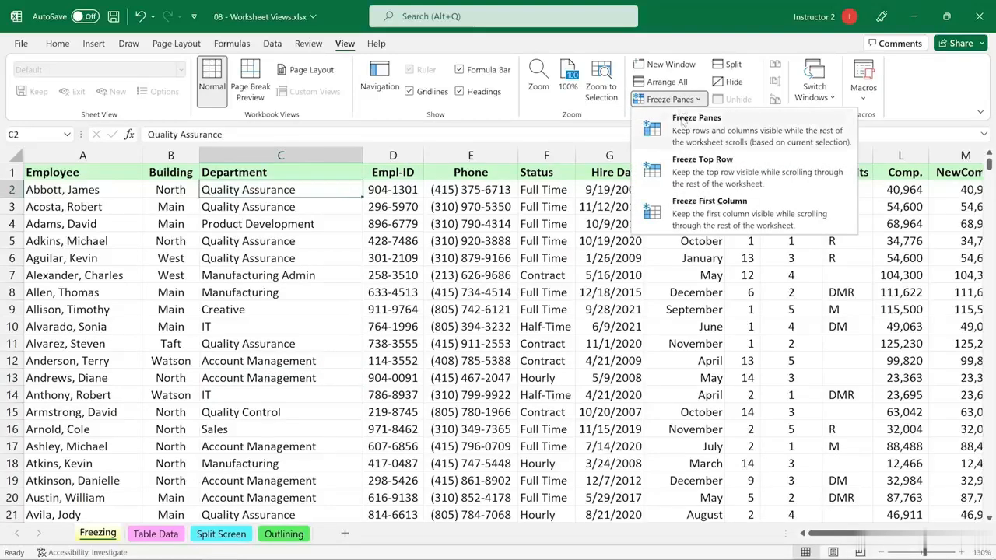
{"action": "left_click", "coordinate": [678, 121]}
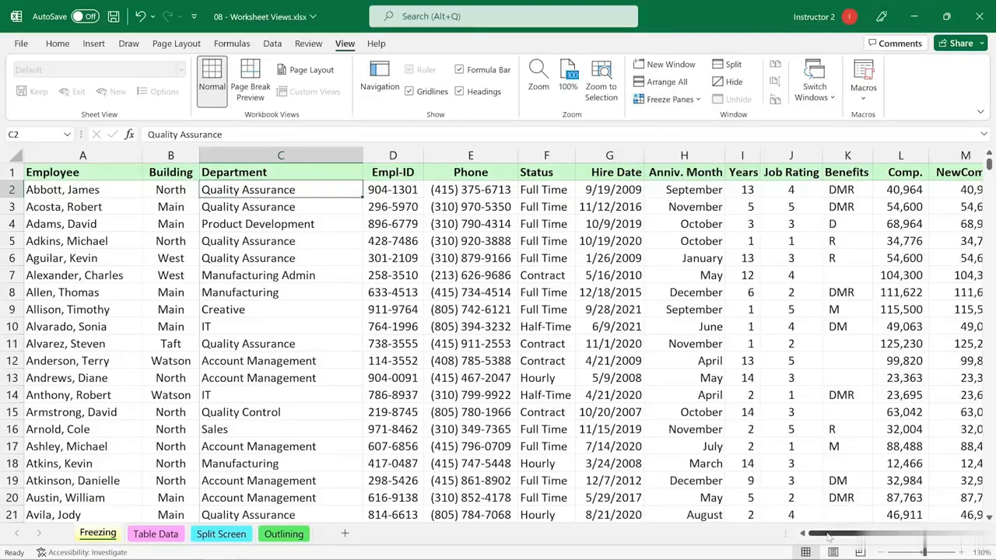
{"action": "mouse_move", "coordinate": [813, 533]}
{"action": "left_mouse_down"}
{"action": "mouse_move", "coordinate": [835, 534]}
{"action": "mouse_move", "coordinate": [813, 534]}
{"action": "left_mouse_up"}
{"action": "scroll", "coordinate": [498, 350], "scroll_direction": "down", "scroll_amount": 6}
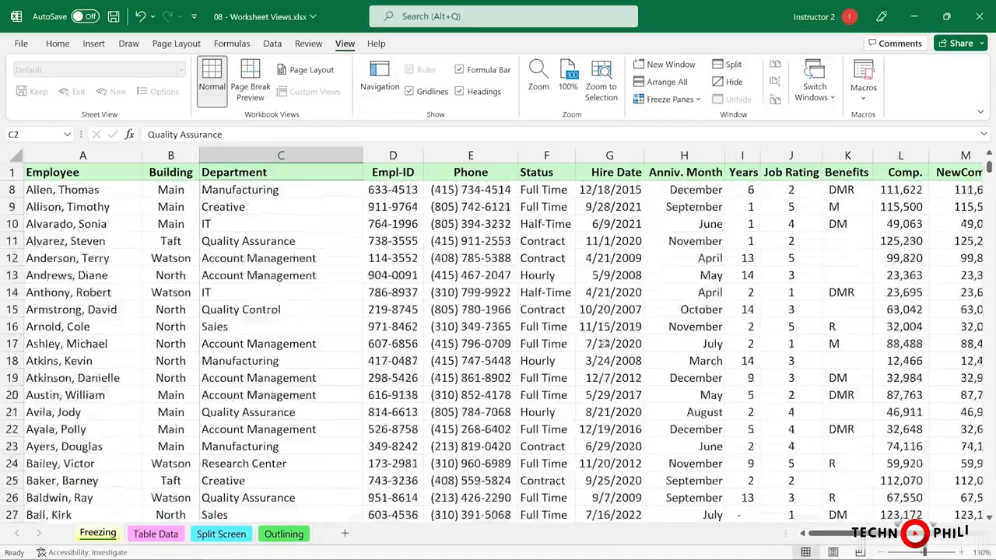
{"action": "scroll", "coordinate": [591, 349], "scroll_direction": "up", "scroll_amount": 6}
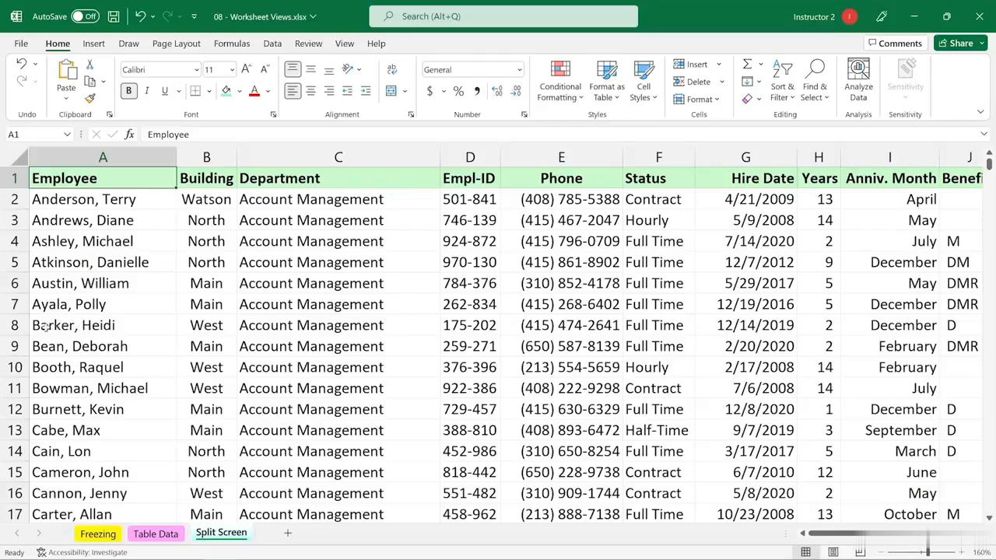
Split the Split Screen worksheet horizontally above row 9, using cell A9 as the split point.
{"action": "left_click", "coordinate": [45, 349]}
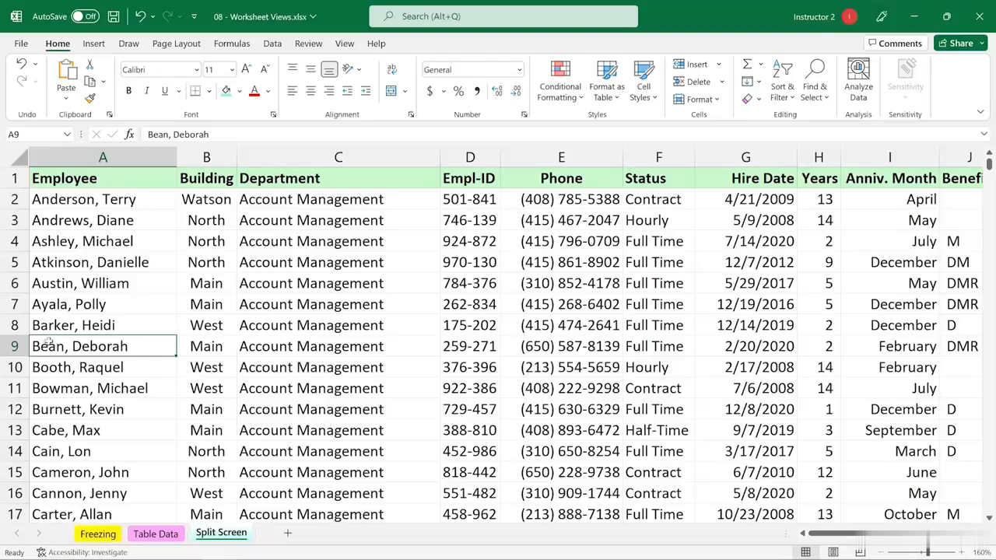
{"action": "left_click", "coordinate": [343, 45]}
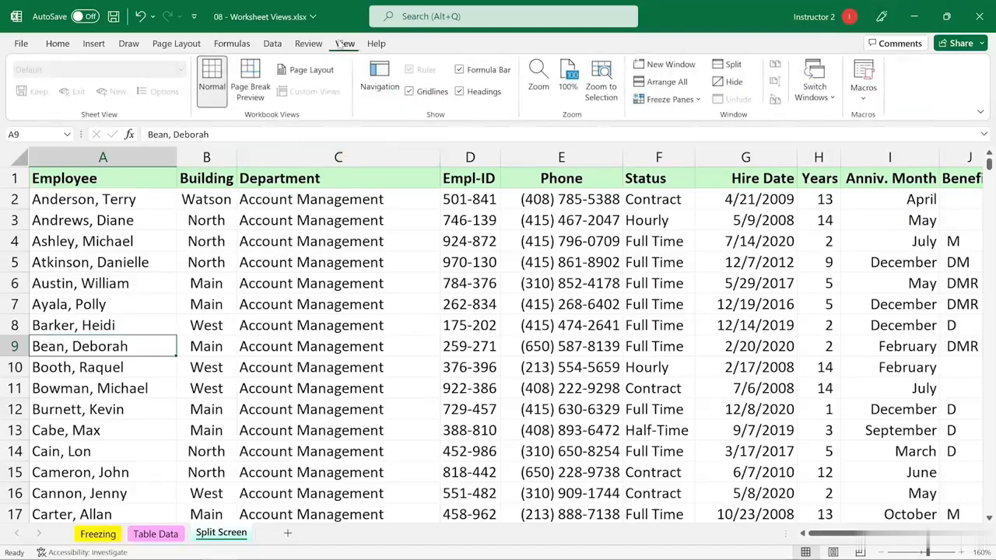
{"action": "left_click", "coordinate": [732, 67]}
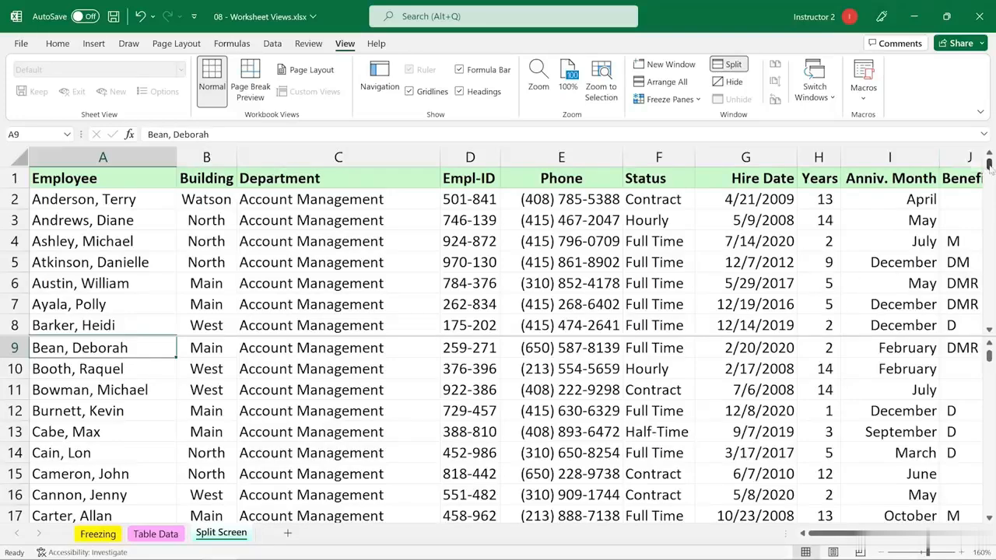
Show the Admin Training rows in the upper pane and the Professional Training Group rows in the lower pane for comparison.
{"action": "left_click_drag", "start_coordinate": [989, 165], "coordinate": [989, 184]}
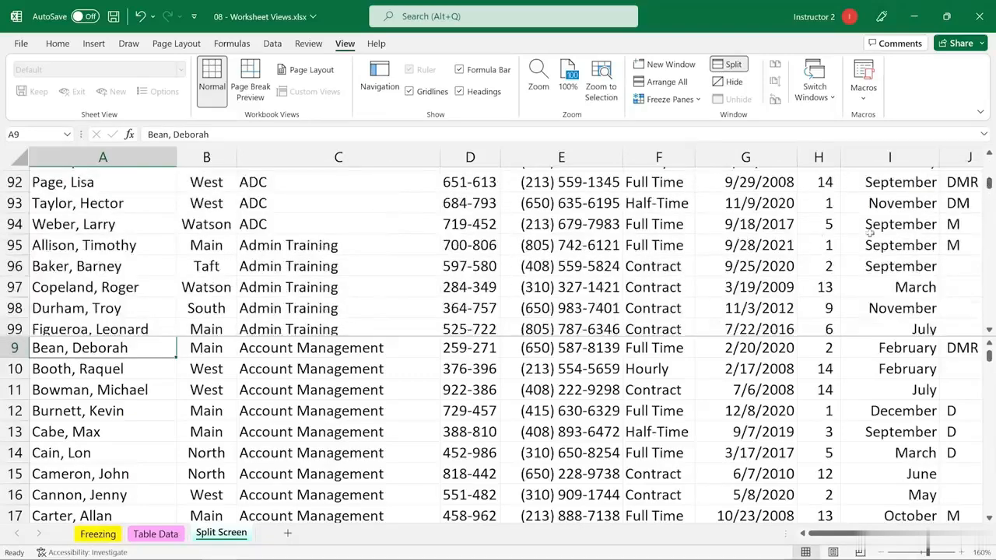
{"action": "scroll", "coordinate": [654, 222], "scroll_direction": "down", "scroll_amount": 1}
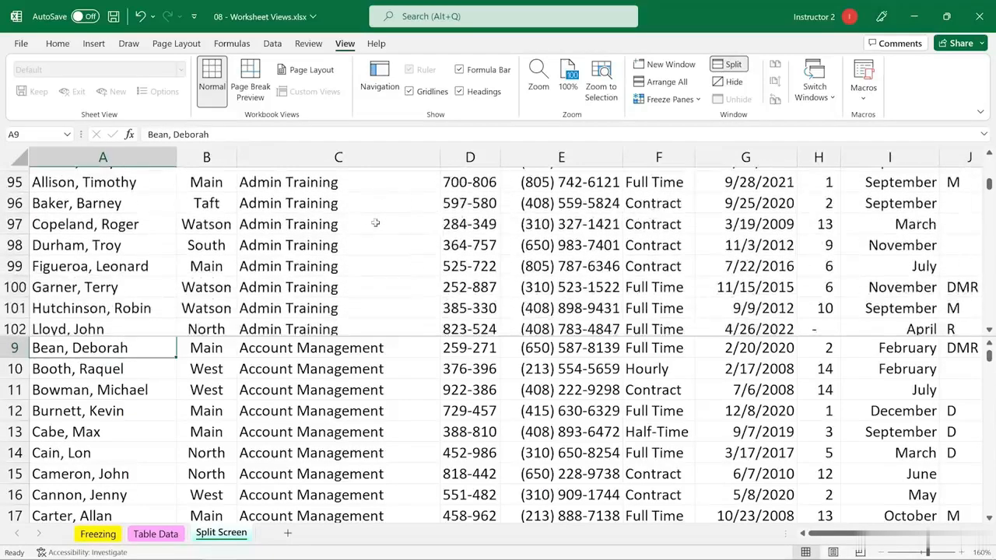
{"action": "left_click", "coordinate": [418, 402]}
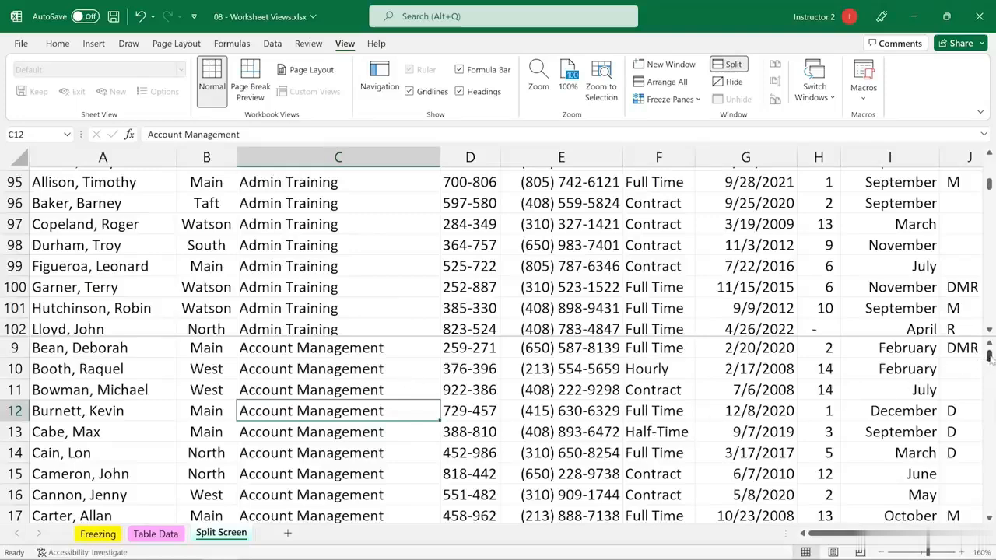
{"action": "left_click_drag", "start_coordinate": [988, 356], "coordinate": [981, 462]}
{"action": "scroll", "coordinate": [449, 414], "scroll_direction": "down", "scroll_amount": 2}
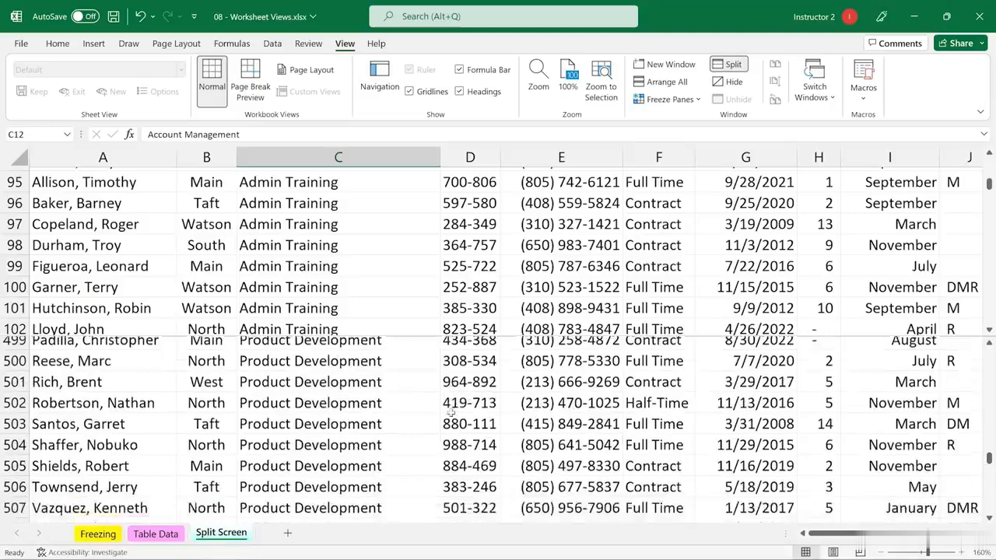
{"action": "scroll", "coordinate": [445, 413], "scroll_direction": "down", "scroll_amount": 4}
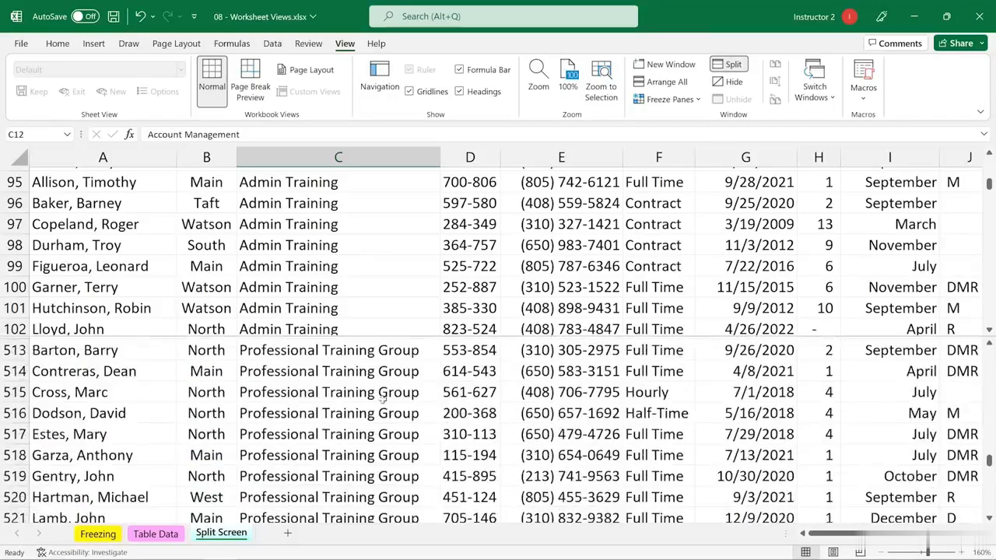
Select cell D518 in the lower pane and C99 in the upper pane, and move the split bar up to just below row 99.
{"action": "left_click", "coordinate": [485, 456]}
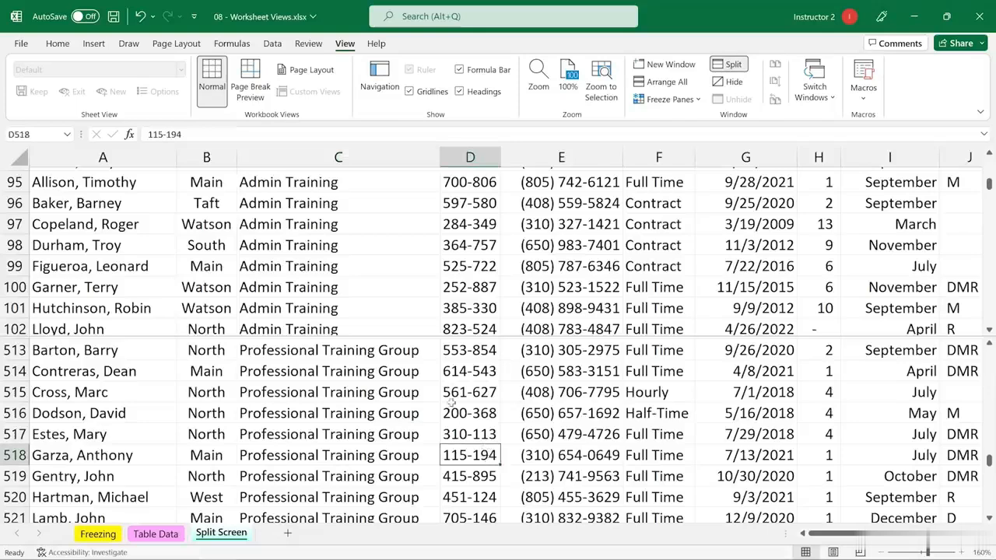
{"action": "left_click", "coordinate": [407, 263]}
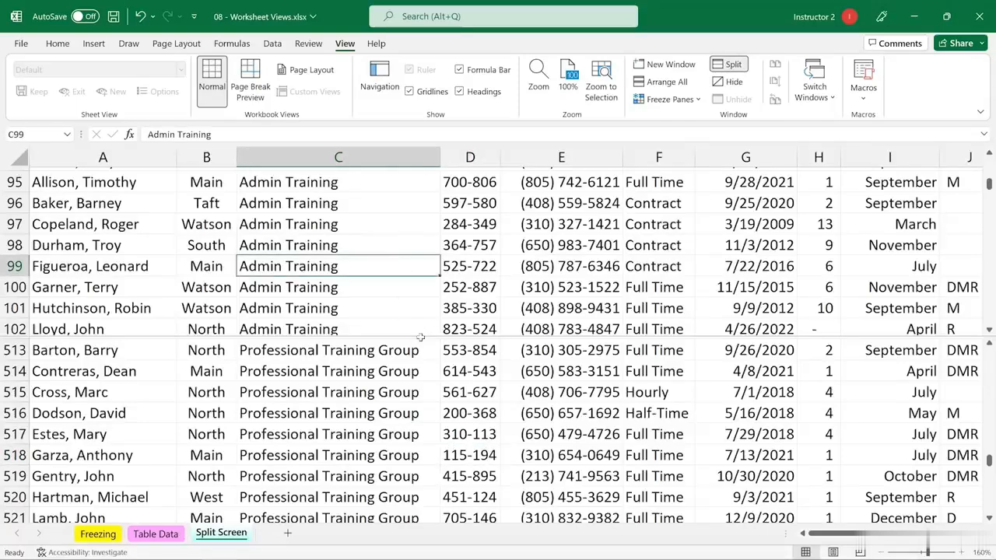
{"action": "left_click_drag", "start_coordinate": [419, 336], "coordinate": [424, 278]}
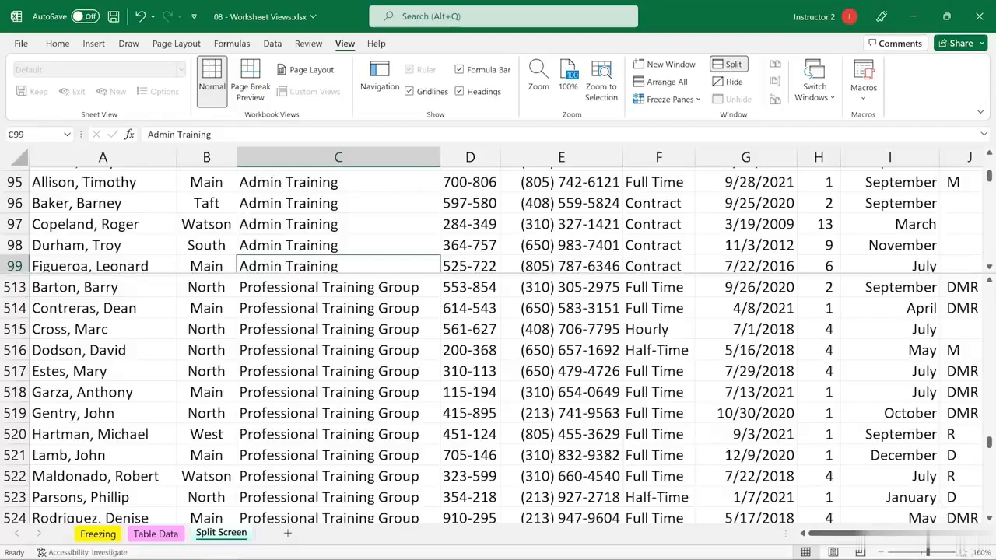
Set the zoom of the split worksheet to 170% and bring the Employee column back into view.
{"action": "left_click", "coordinate": [882, 552]}
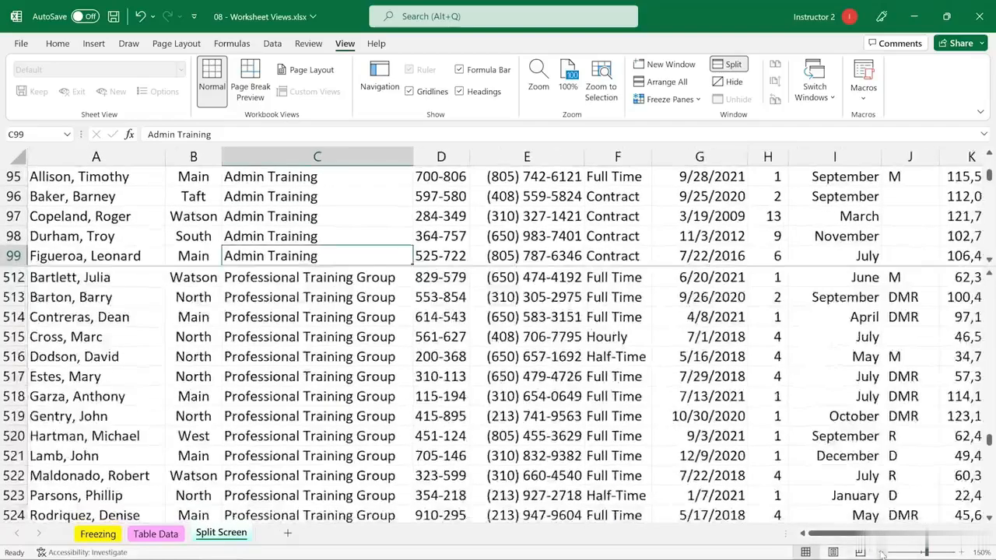
{"action": "left_click", "coordinate": [961, 552]}
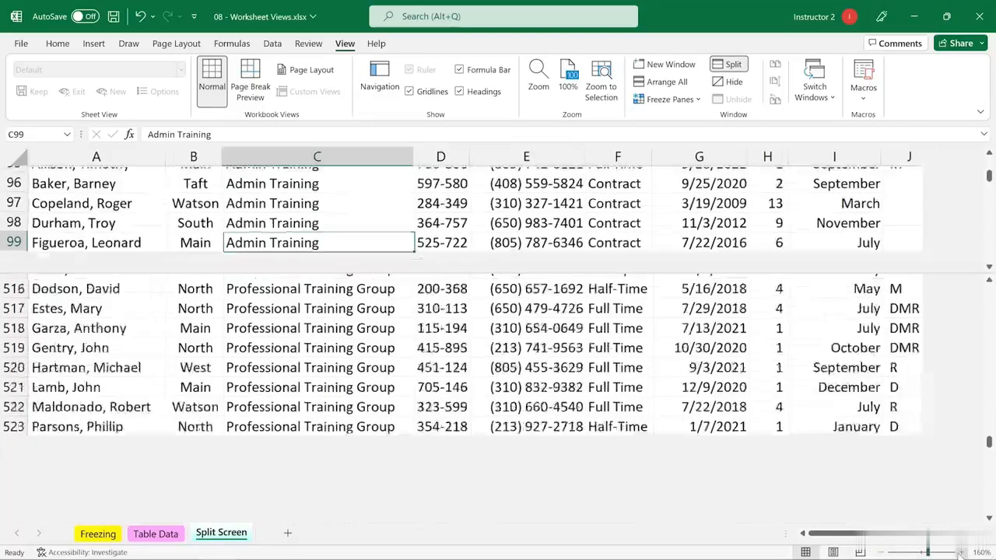
{"action": "left_click", "coordinate": [962, 552]}
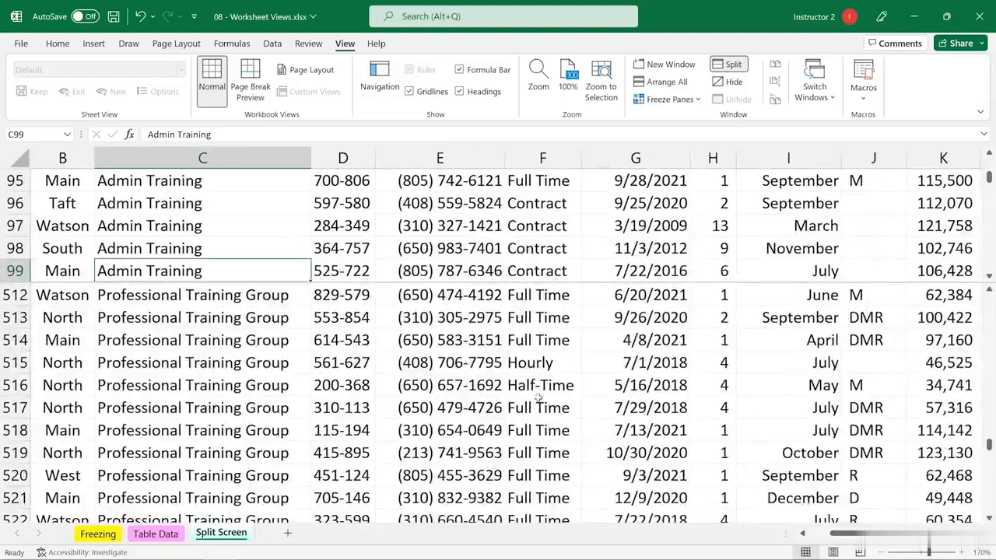
{"action": "left_click_drag", "start_coordinate": [844, 535], "coordinate": [806, 537]}
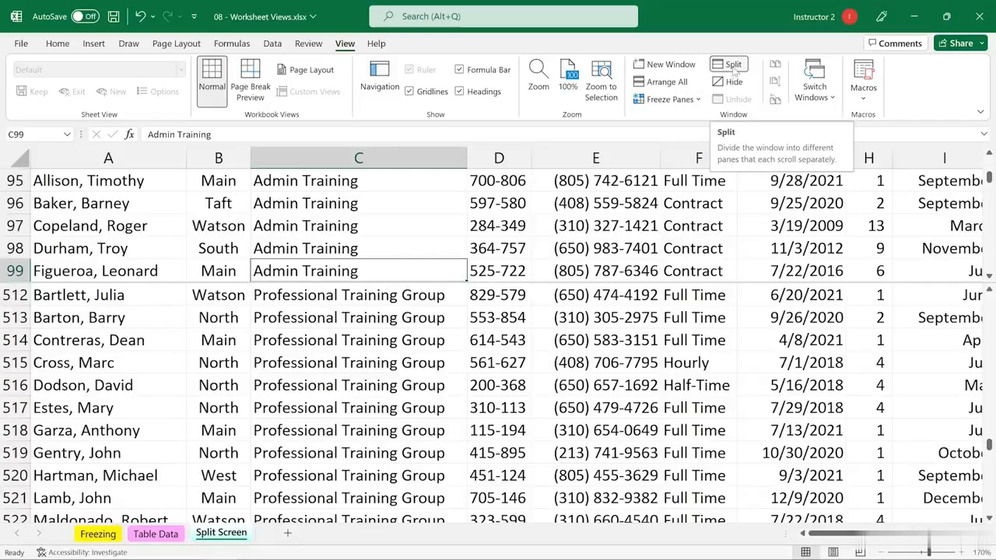
Remove the horizontal split and return to the top of the employee list.
{"action": "double_click", "coordinate": [540, 281]}
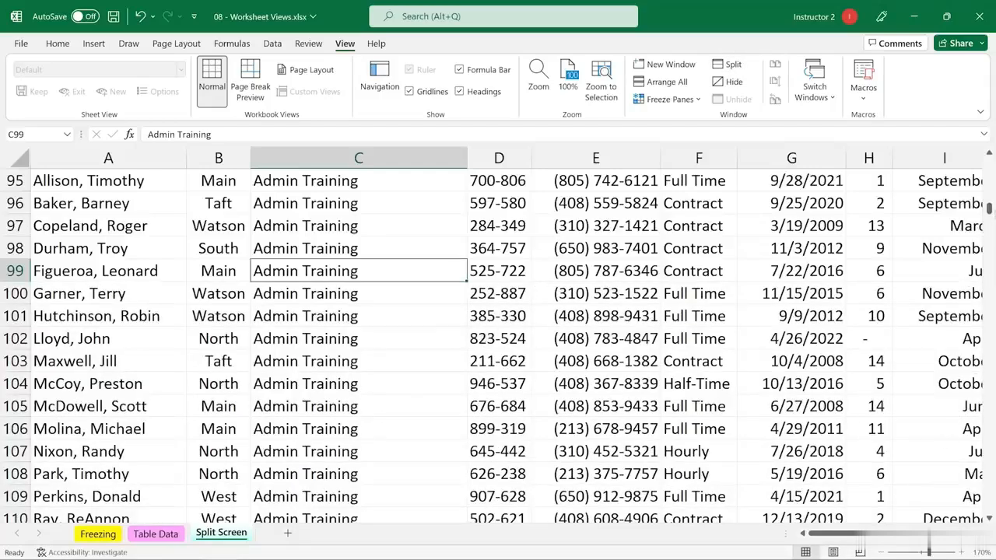
{"action": "left_click_drag", "start_coordinate": [990, 208], "coordinate": [990, 162]}
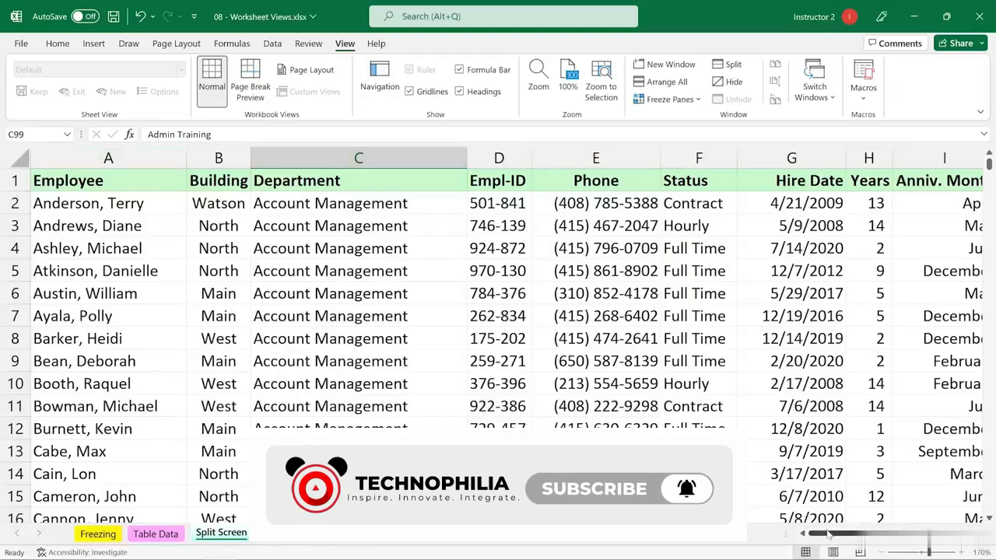
Split the worksheet vertically at the Empl-ID column and move the split bar to the right edge of column D.
{"action": "left_click_drag", "start_coordinate": [830, 540], "coordinate": [851, 538]}
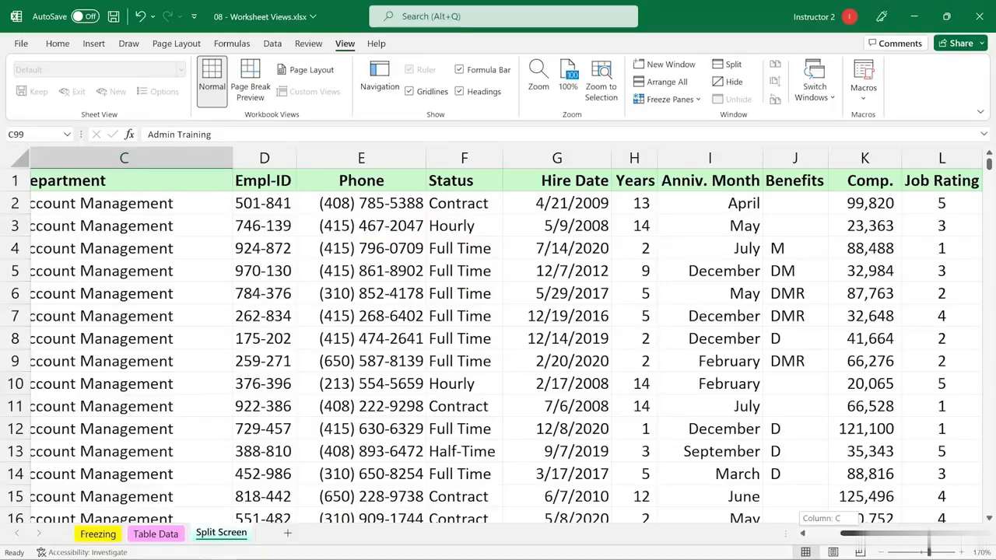
{"action": "left_click_drag", "start_coordinate": [852, 538], "coordinate": [831, 535]}
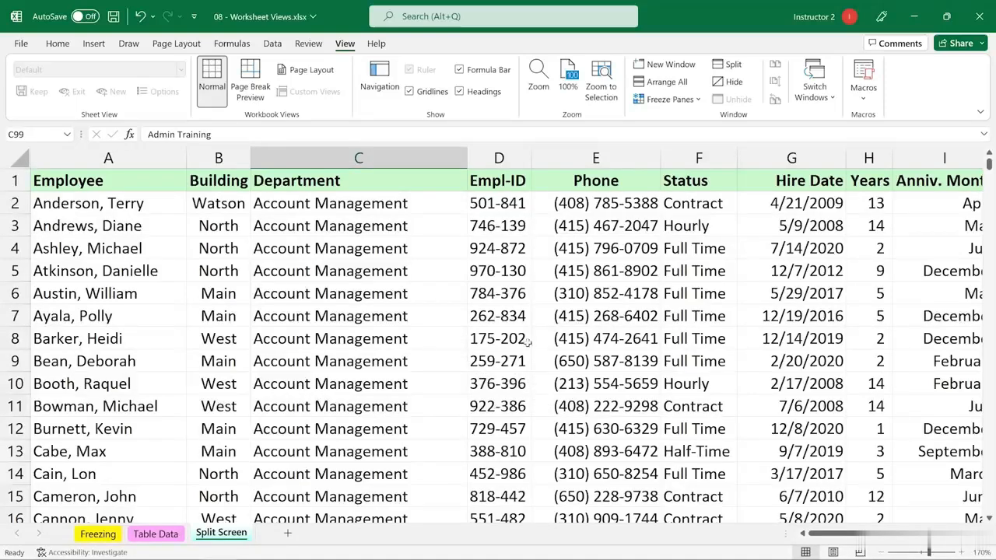
{"action": "left_click", "coordinate": [503, 181]}
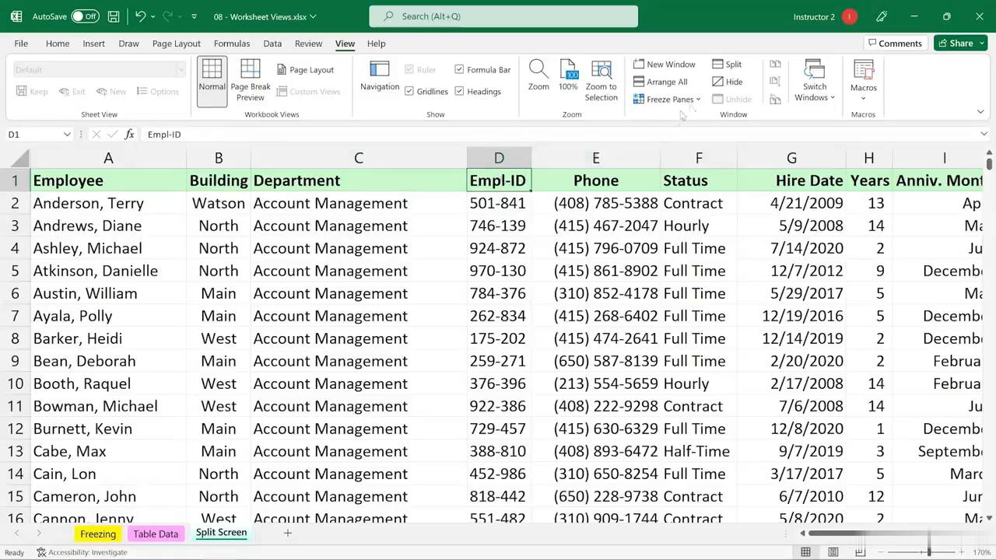
{"action": "left_click", "coordinate": [730, 66]}
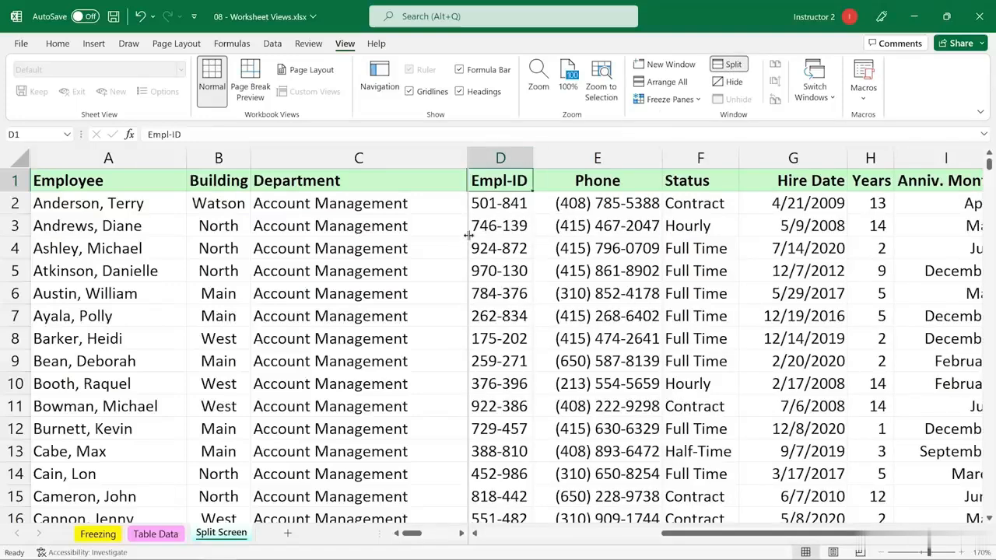
{"action": "left_click_drag", "start_coordinate": [467, 234], "coordinate": [532, 228]}
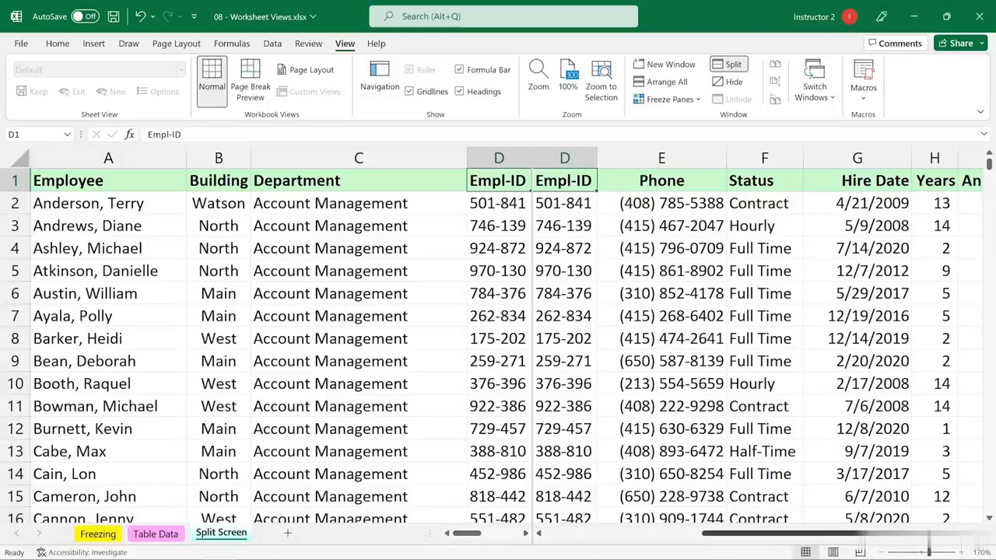
Show the Hire Date through Job Rating columns in the left pane and the Employee through Department columns in the right pane.
{"action": "left_click_drag", "start_coordinate": [778, 534], "coordinate": [924, 533]}
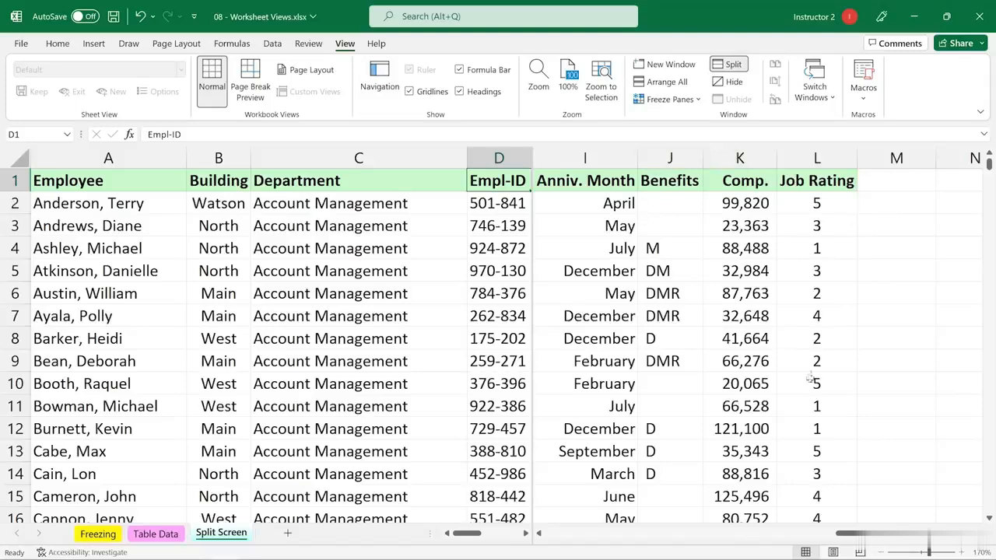
{"action": "left_click_drag", "start_coordinate": [903, 533], "coordinate": [880, 534]}
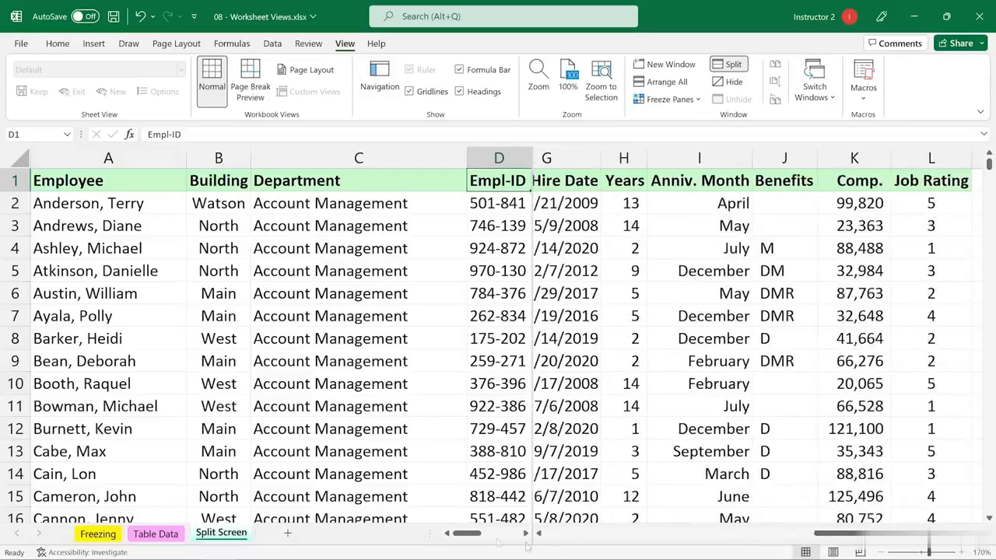
{"action": "left_click_drag", "start_coordinate": [465, 534], "coordinate": [548, 542]}
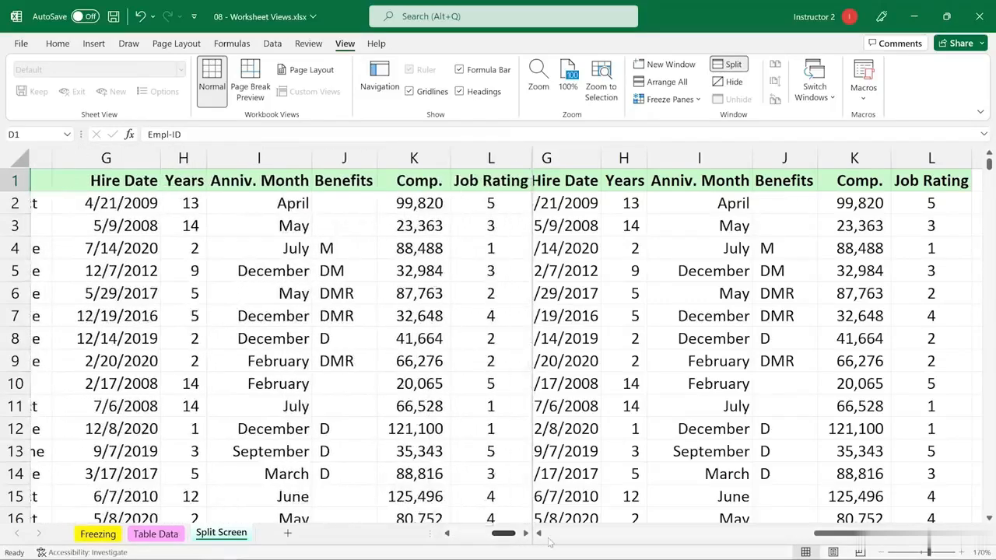
{"action": "left_click_drag", "start_coordinate": [841, 536], "coordinate": [569, 538]}
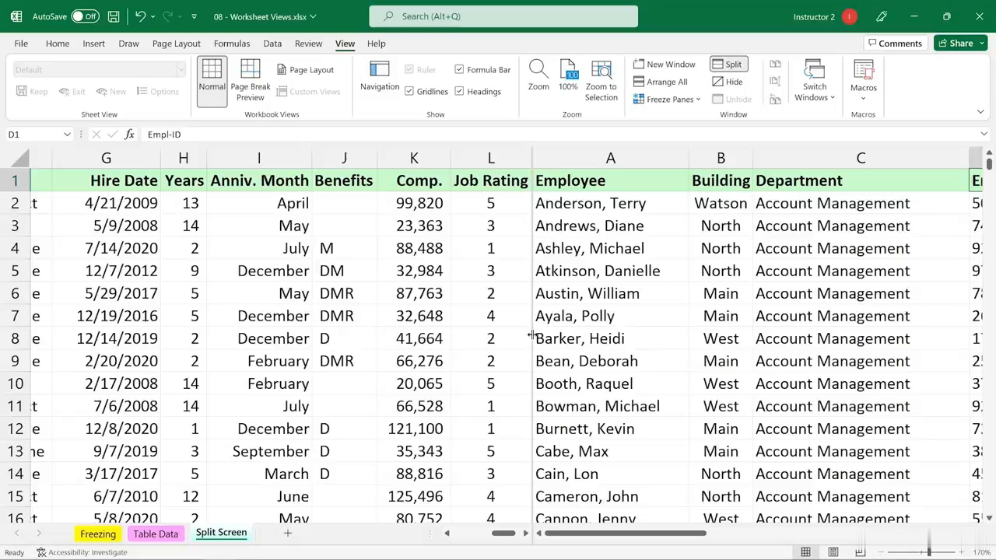
Shift the vertical split bar slightly left into the Job Rating column, remove the split, and return to the Employee column.
{"action": "left_click_drag", "start_coordinate": [532, 334], "coordinate": [508, 335]}
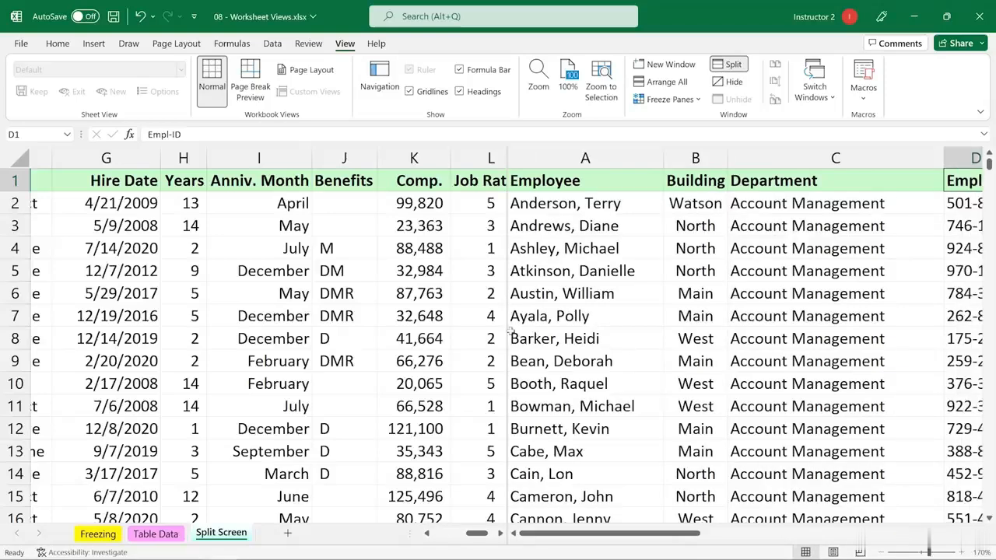
{"action": "left_click", "coordinate": [733, 66]}
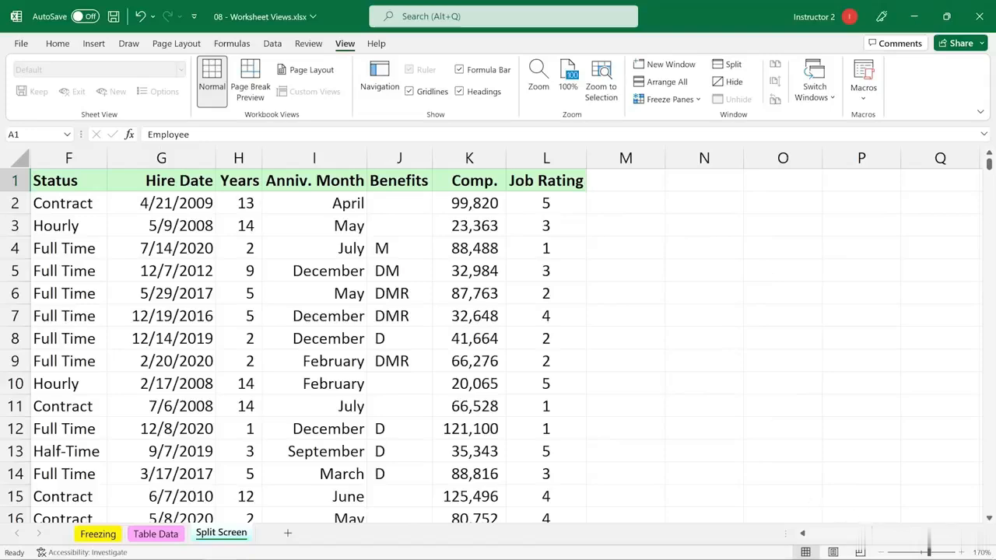
{"action": "left_click_drag", "start_coordinate": [908, 535], "coordinate": [844, 534]}
Split the worksheet into four panes at cell D8.
{"action": "left_click", "coordinate": [486, 333]}
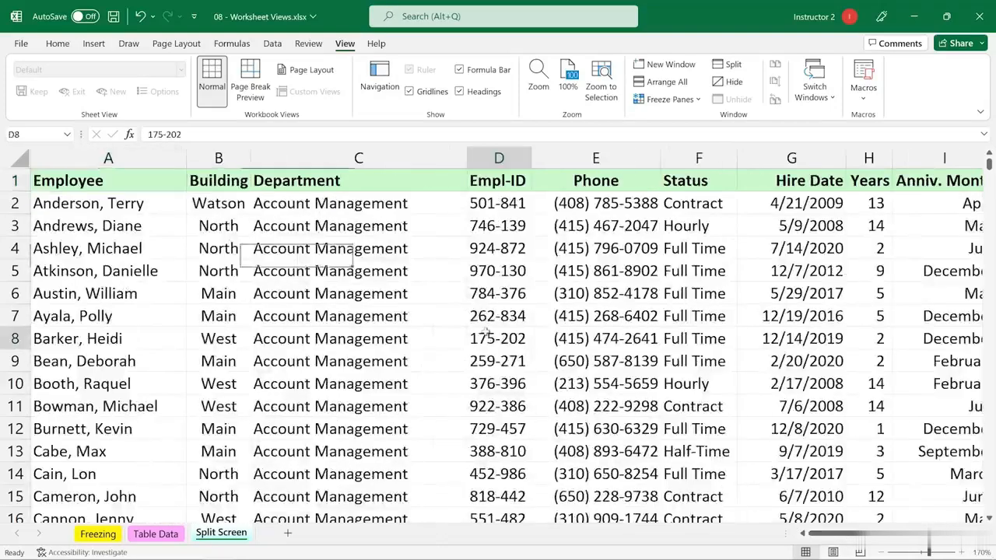
{"action": "left_click", "coordinate": [500, 359]}
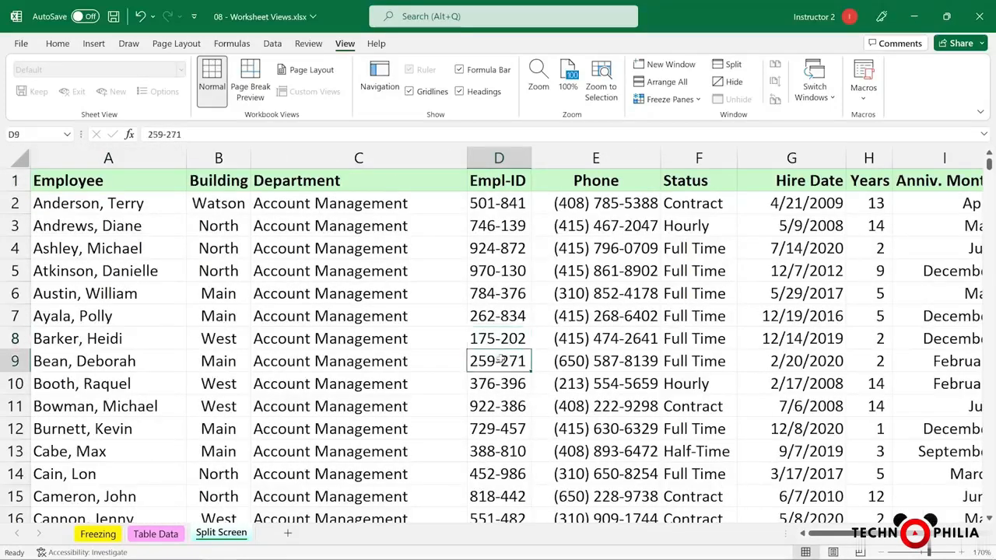
{"action": "left_click", "coordinate": [503, 339]}
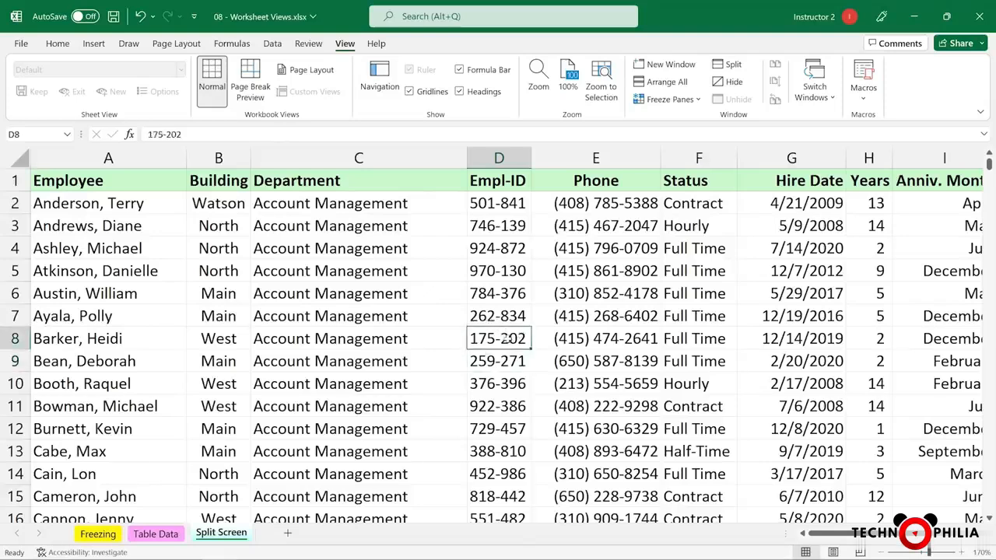
{"action": "left_click", "coordinate": [734, 67]}
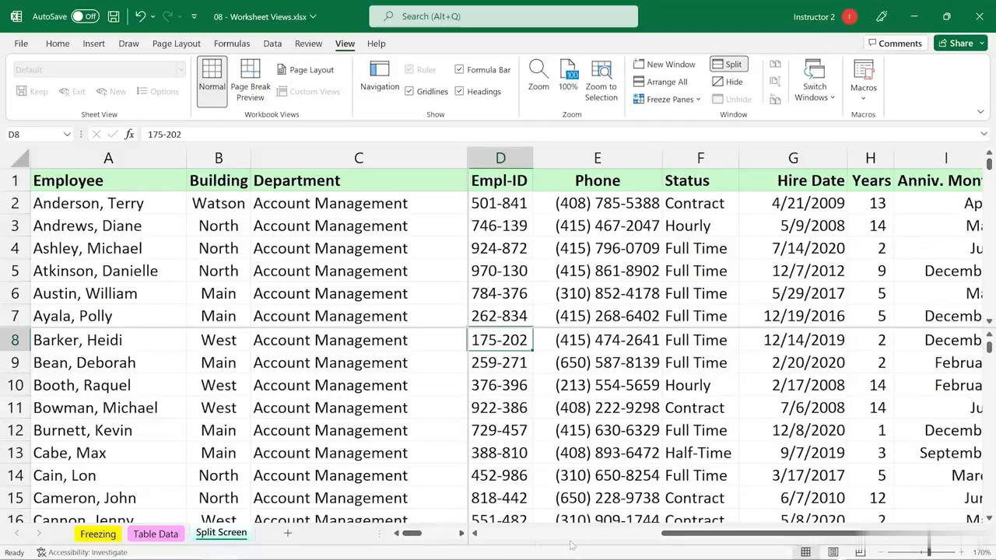
Bring rows 59 onward into view in the lower panes and select cell F62 in the Status column.
{"action": "left_click", "coordinate": [651, 386]}
{"action": "scroll", "coordinate": [634, 403], "scroll_direction": "down", "scroll_amount": 9}
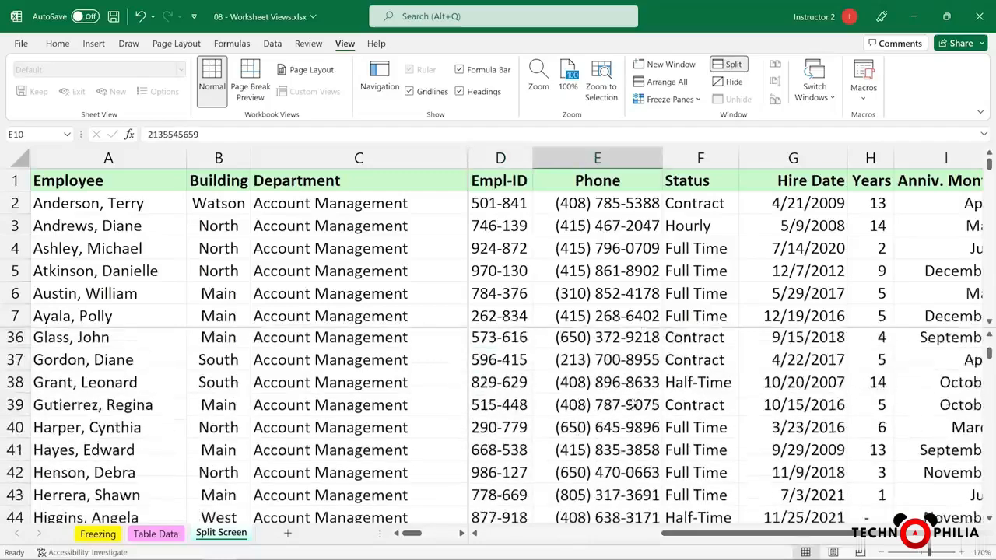
{"action": "scroll", "coordinate": [636, 398], "scroll_direction": "up", "scroll_amount": 1}
{"action": "left_click", "coordinate": [636, 389]}
{"action": "scroll", "coordinate": [638, 396], "scroll_direction": "down", "scroll_amount": 4}
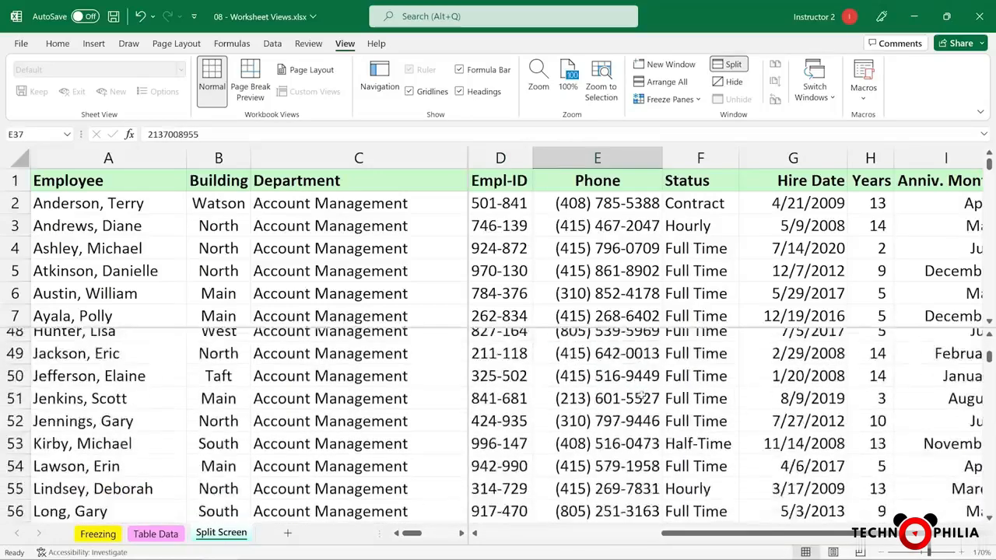
{"action": "scroll", "coordinate": [642, 395], "scroll_direction": "down", "scroll_amount": 4}
{"action": "left_click", "coordinate": [679, 407]}
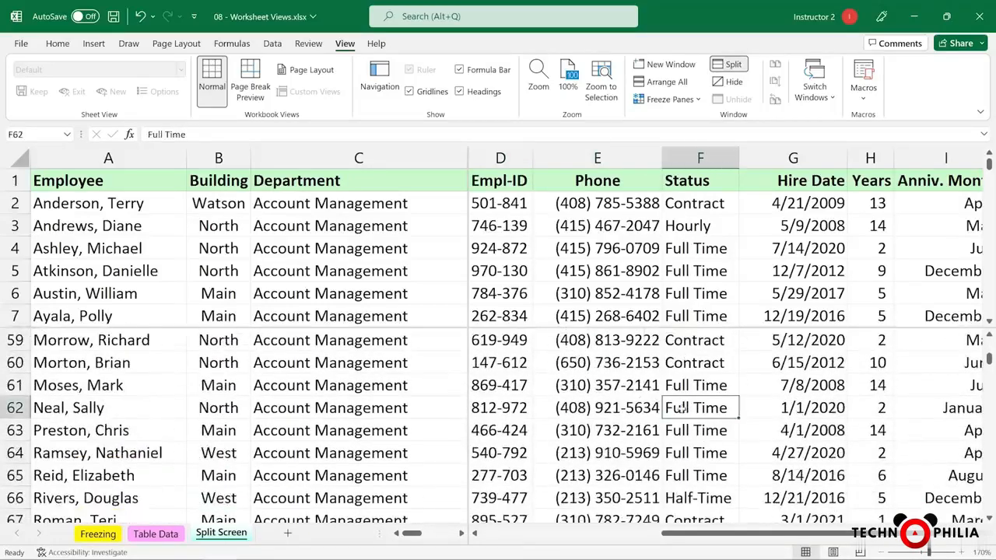
Select cell C5 in the upper panes and bring rows 88 to 94 into view there.
{"action": "left_click", "coordinate": [367, 269]}
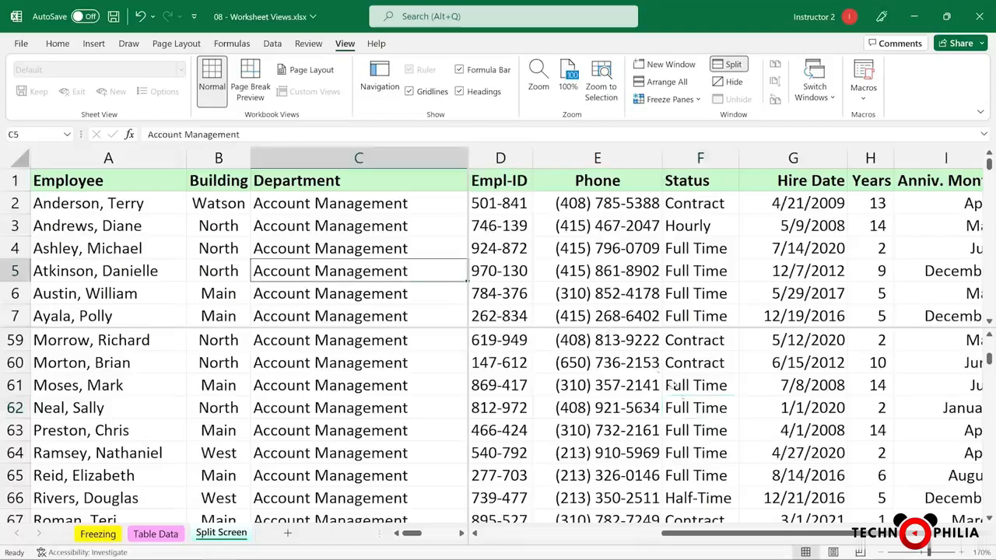
{"action": "scroll", "coordinate": [700, 402], "scroll_direction": "down", "scroll_amount": 3}
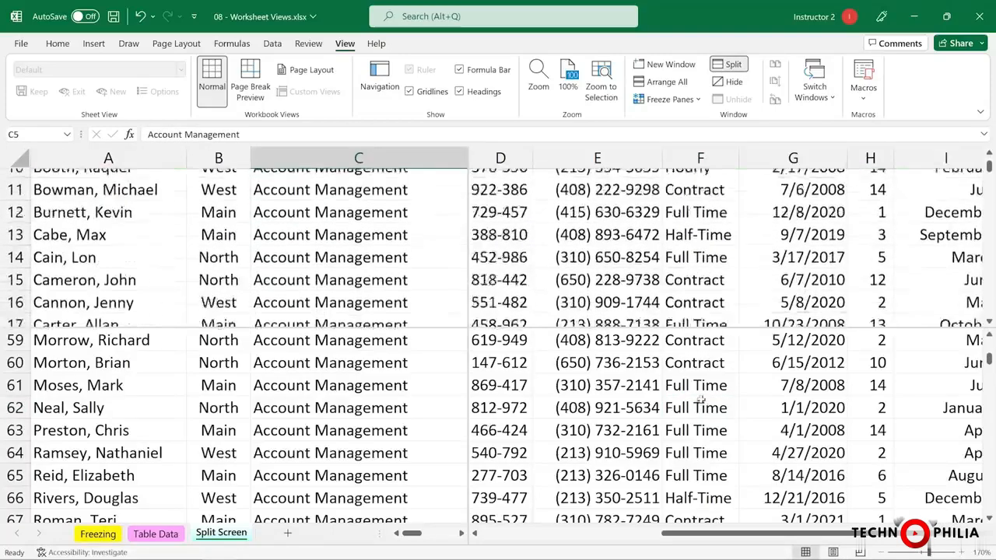
{"action": "scroll", "coordinate": [700, 401], "scroll_direction": "down", "scroll_amount": 7}
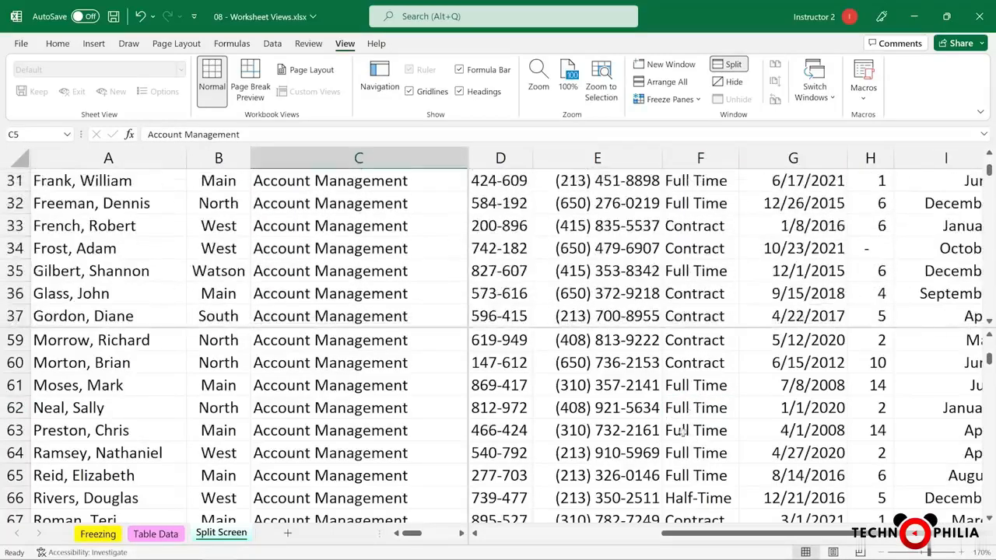
{"action": "scroll", "coordinate": [682, 430], "scroll_direction": "down", "scroll_amount": 8}
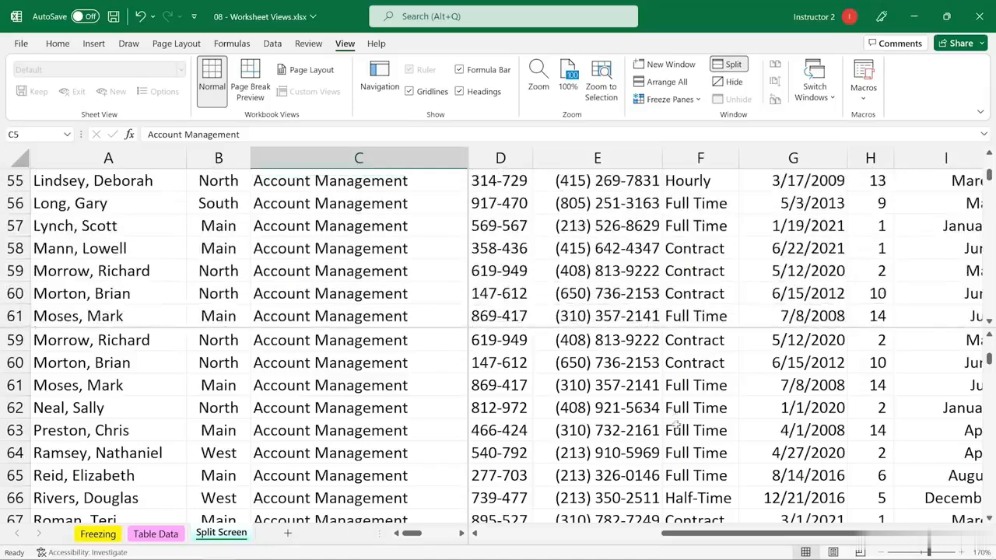
{"action": "scroll", "coordinate": [674, 425], "scroll_direction": "down", "scroll_amount": 4}
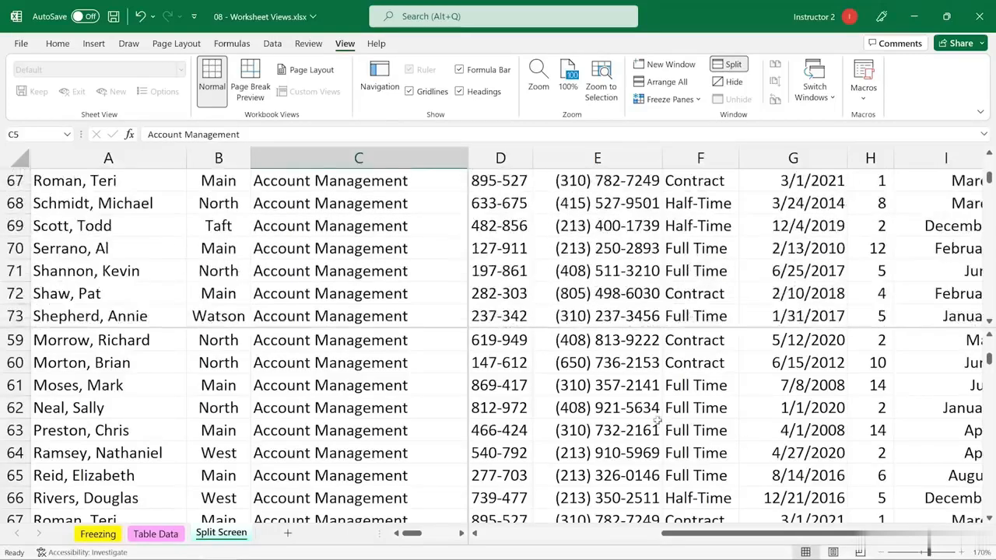
{"action": "scroll", "coordinate": [657, 420], "scroll_direction": "down", "scroll_amount": 6}
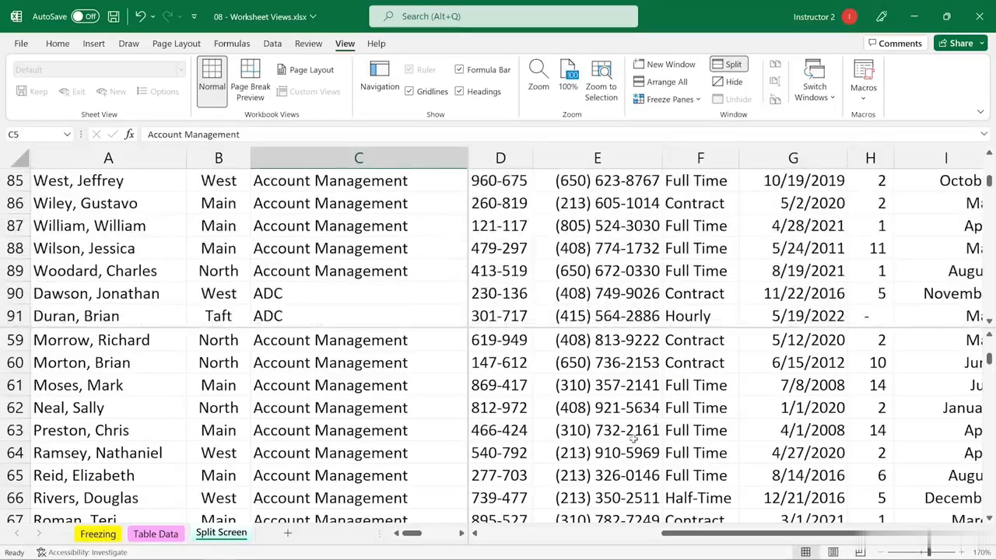
{"action": "scroll", "coordinate": [712, 394], "scroll_direction": "down", "scroll_amount": 1}
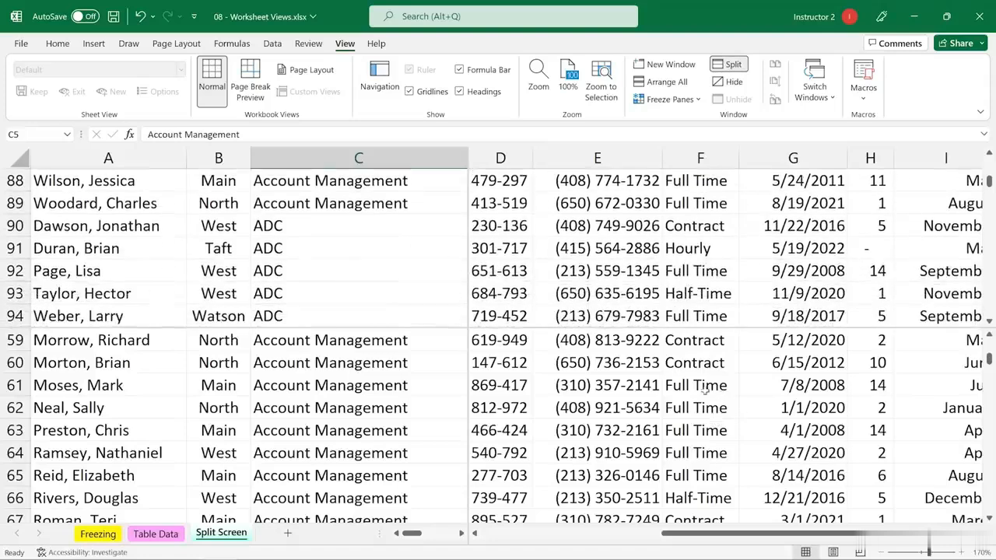
Select cell E61 in the lower panes and remove both splits at once from their intersection.
{"action": "left_click", "coordinate": [613, 391]}
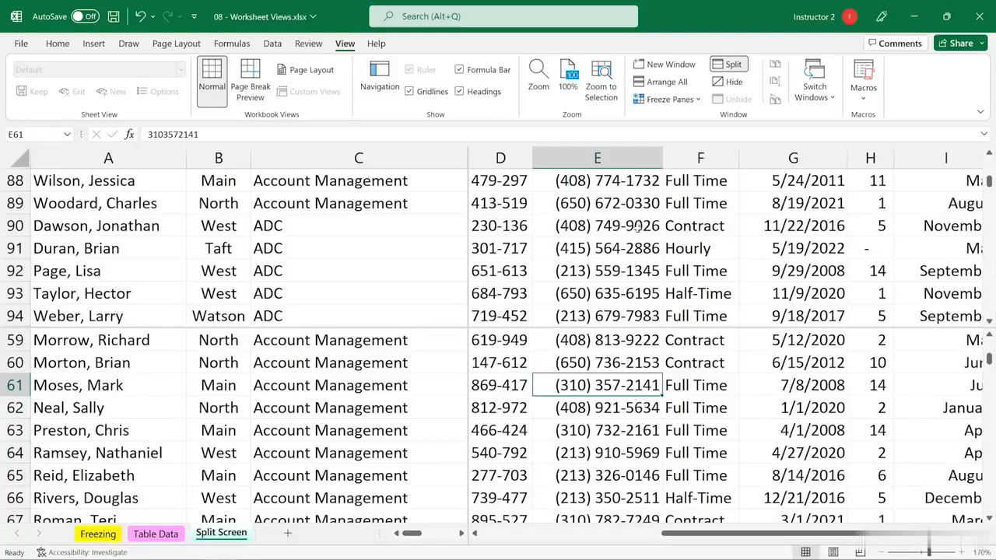
{"action": "double_click", "coordinate": [467, 327]}
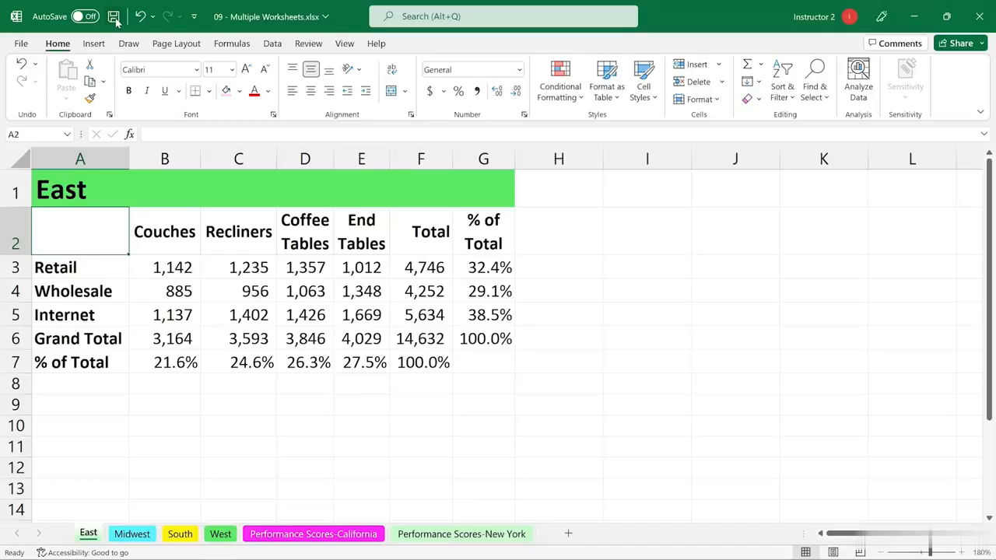
{"action": "left_click", "coordinate": [221, 533]}
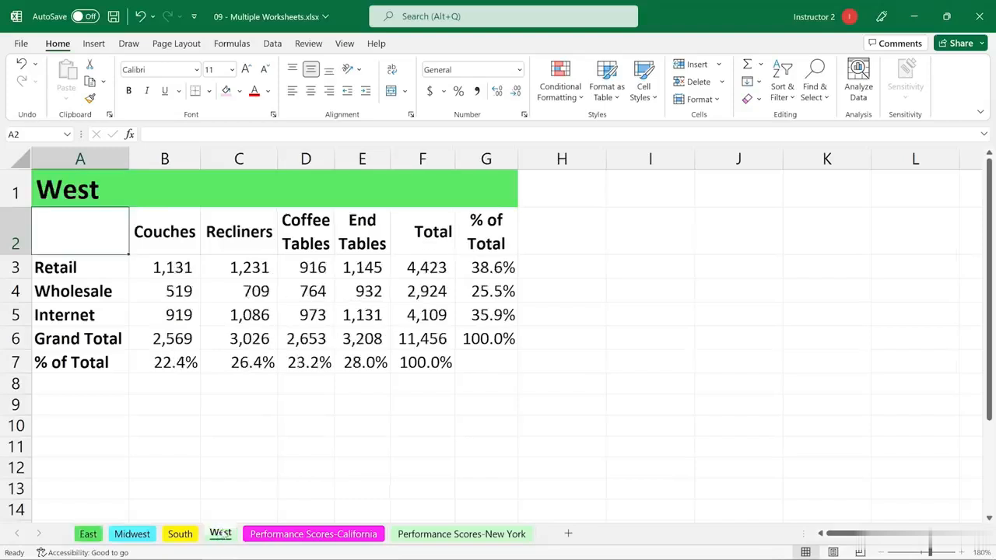
{"action": "right_click", "coordinate": [221, 535]}
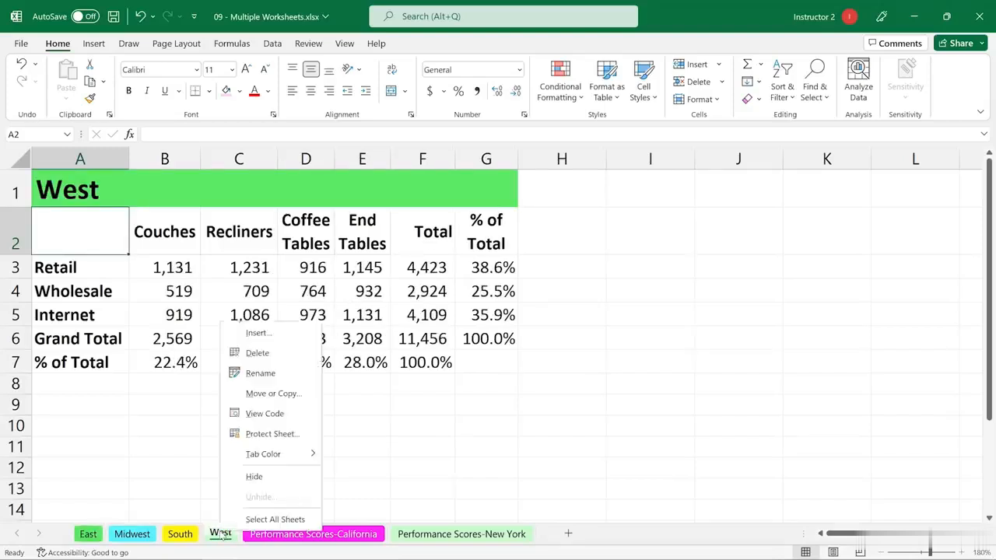
{"action": "left_click", "coordinate": [260, 375]}
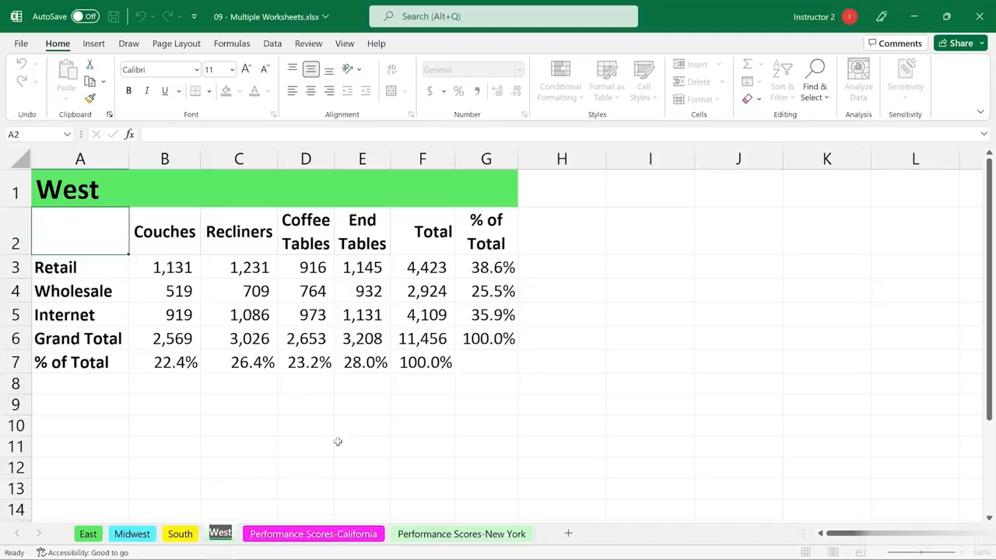
{"action": "key", "text": "Return"}
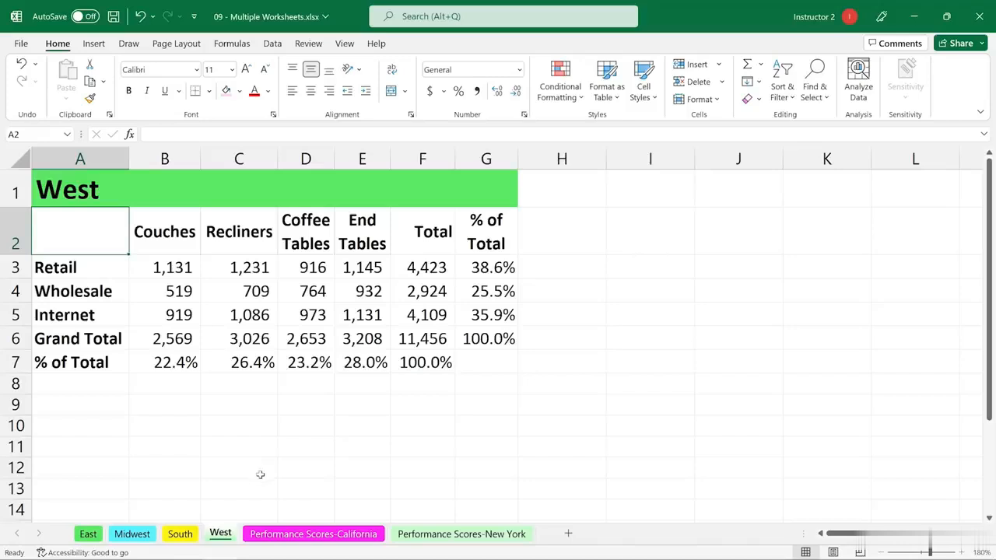
Rename the West worksheet as Pacific.
{"action": "double_click", "coordinate": [221, 535]}
{"action": "type", "text": "P"}
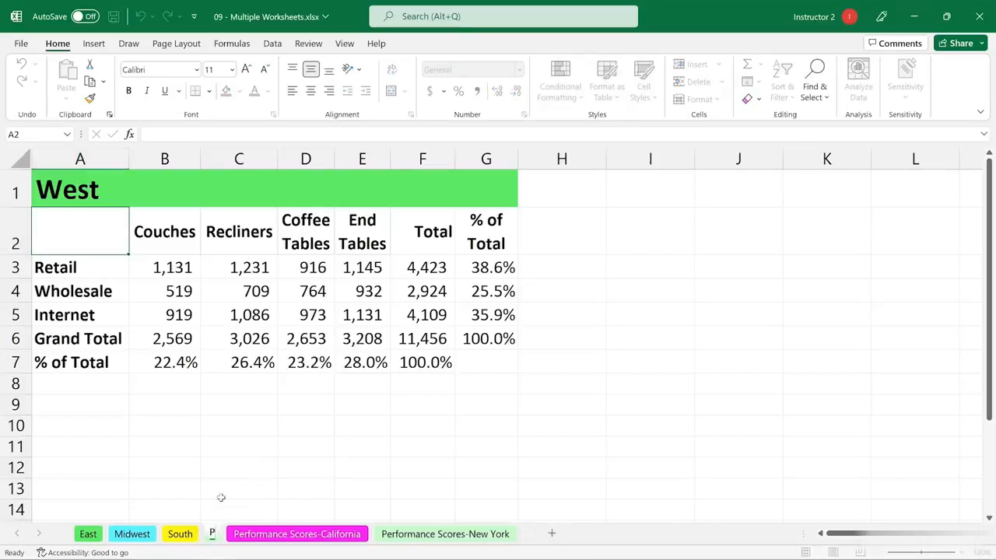
{"action": "type", "text": "acific"}
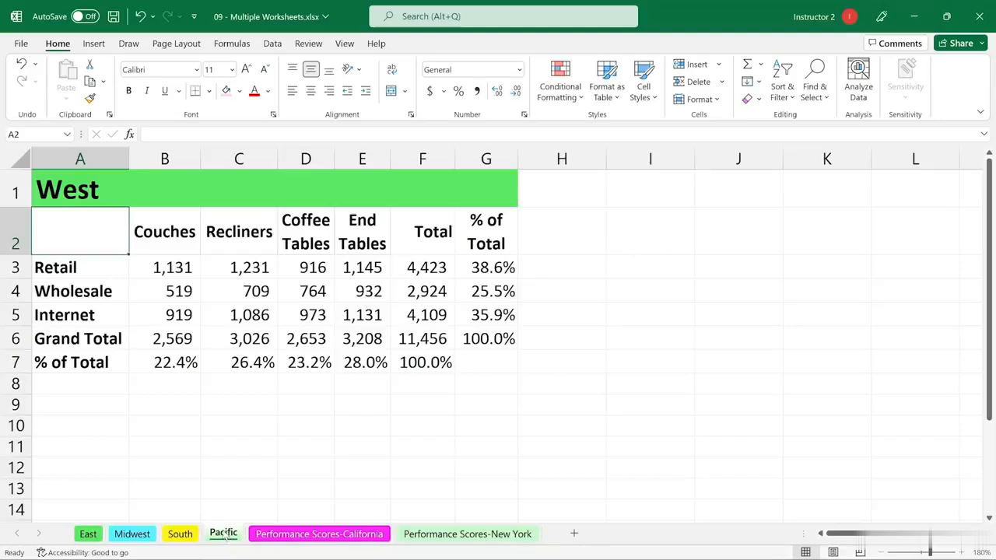
Insert a blank worksheet before the Pacific sheet and delete that new worksheet again.
{"action": "right_click", "coordinate": [224, 535]}
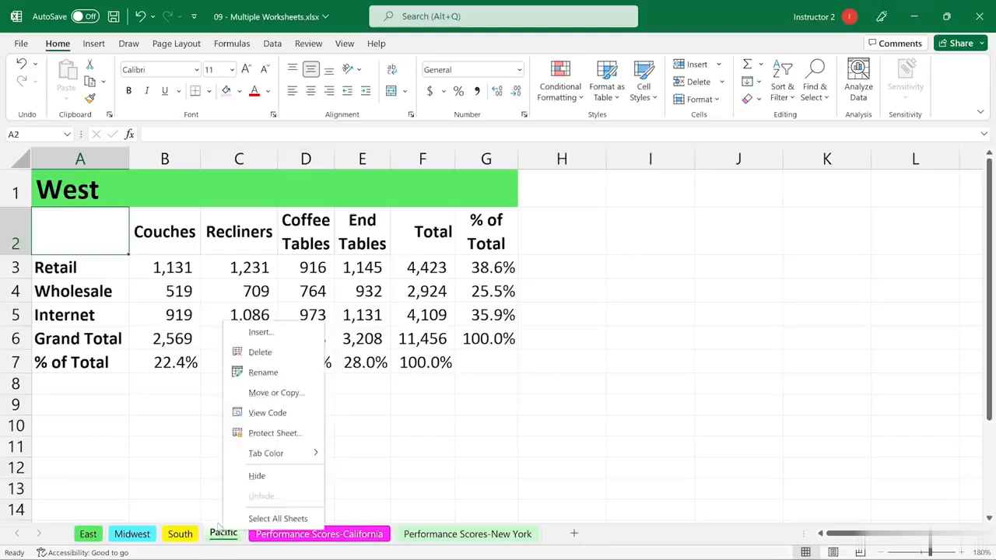
{"action": "left_click", "coordinate": [253, 332]}
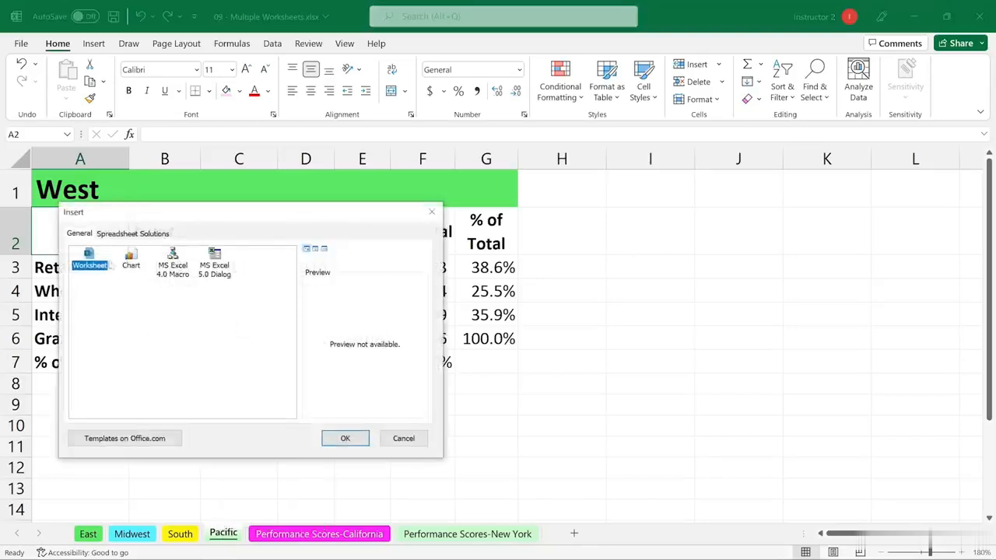
{"action": "left_click", "coordinate": [344, 438]}
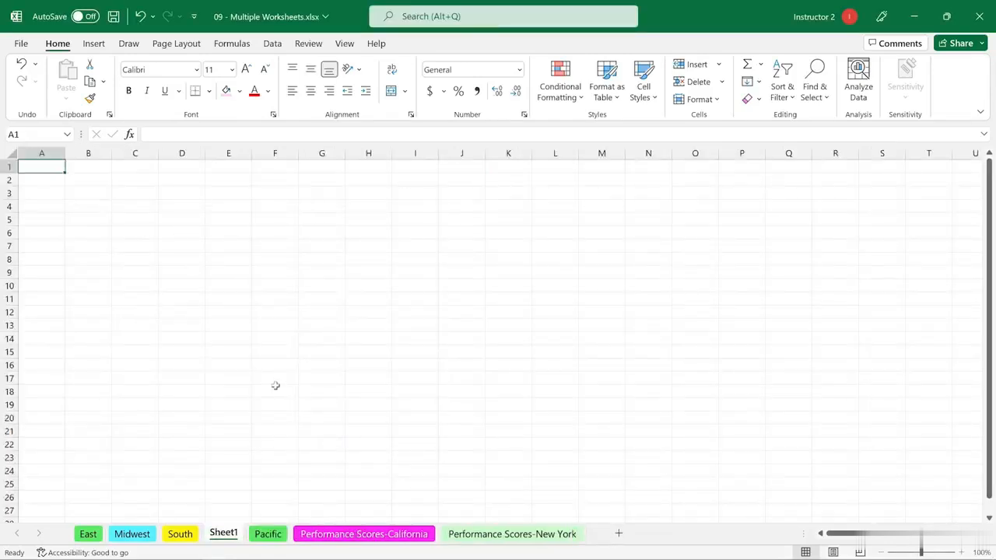
{"action": "right_click", "coordinate": [228, 534]}
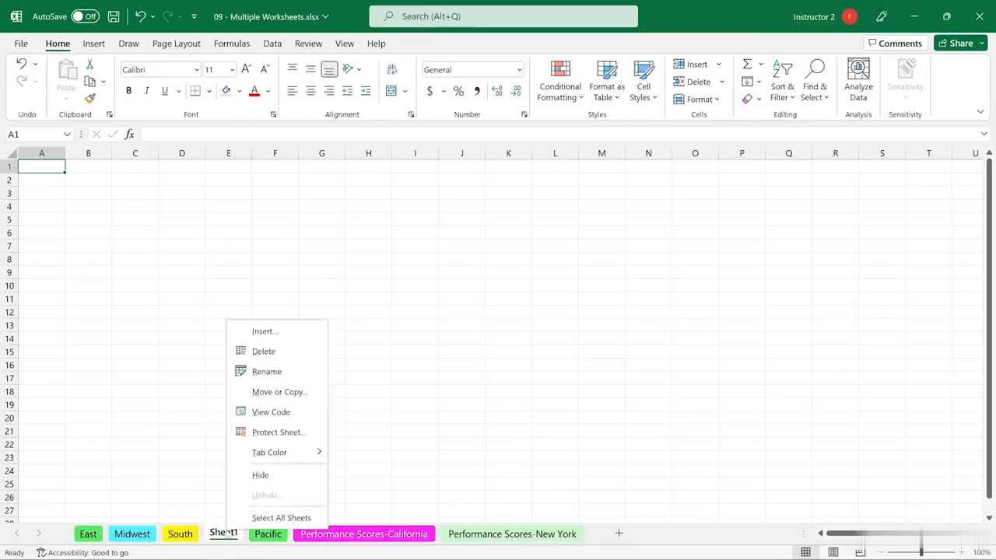
{"action": "left_click", "coordinate": [264, 352]}
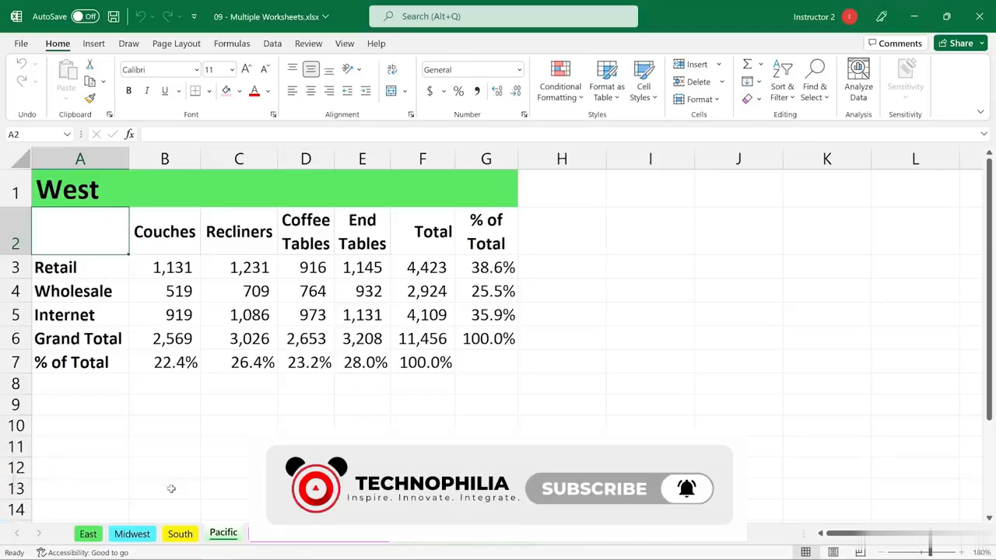
Insert one blank worksheet directly before the Pacific sheet and another directly after it.
{"action": "key", "text": "shift+F11"}
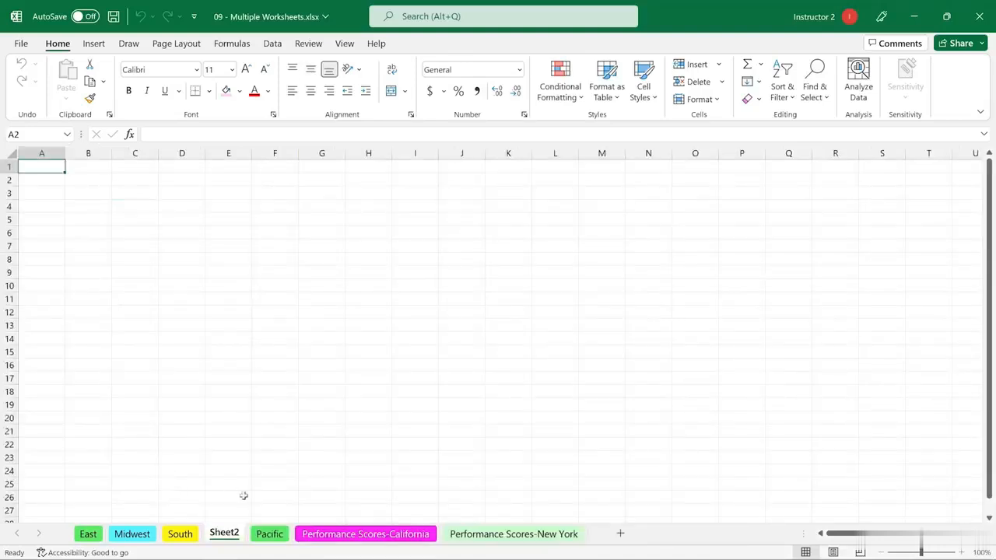
{"action": "left_click", "coordinate": [265, 533]}
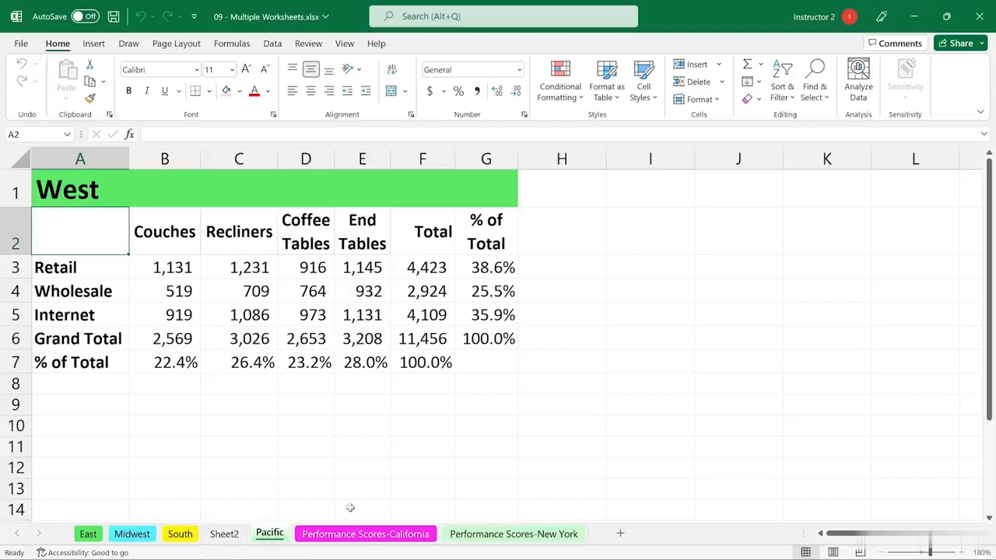
{"action": "left_click", "coordinate": [621, 534]}
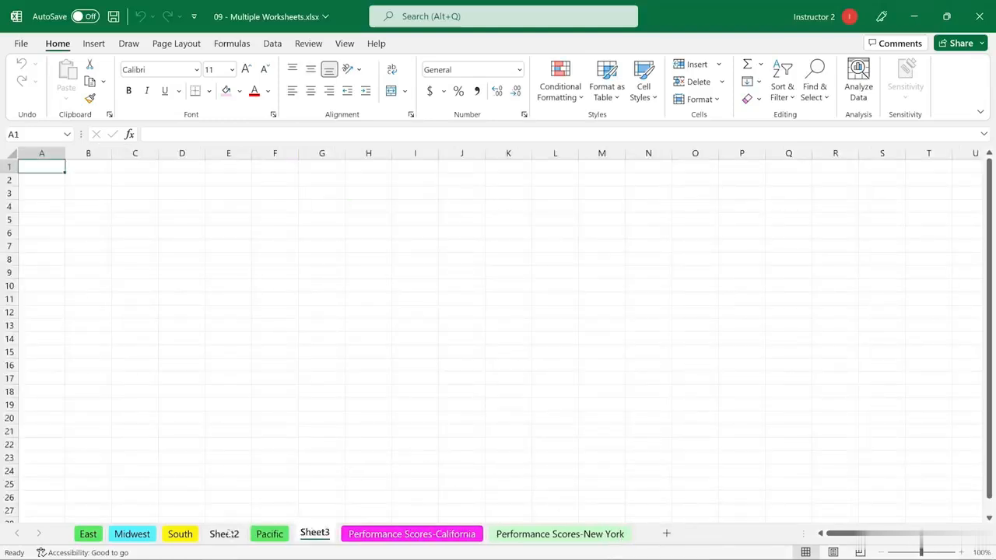
Delete the two blank worksheets, Sheet3 and Sheet2, on either side of the Pacific sheet.
{"action": "right_click", "coordinate": [314, 536]}
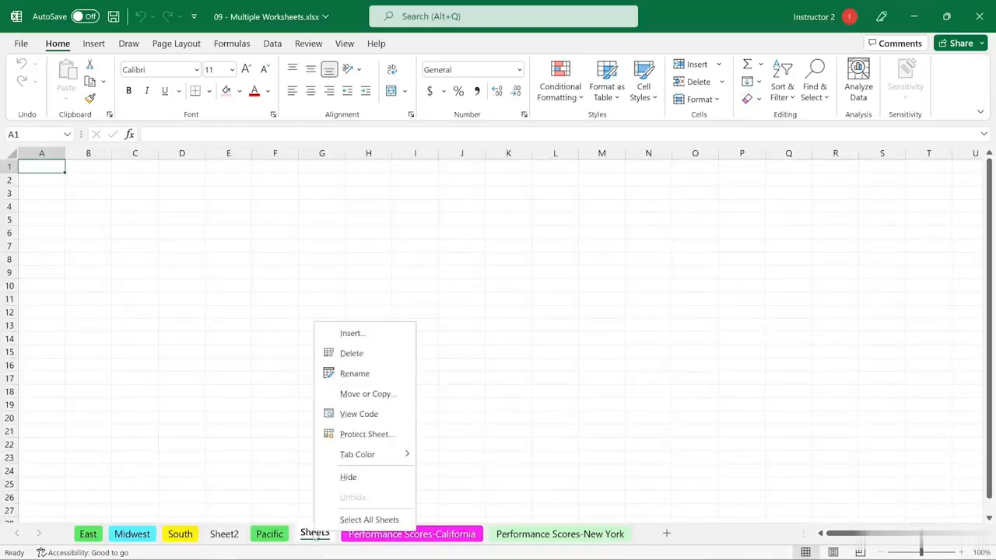
{"action": "left_click", "coordinate": [358, 354]}
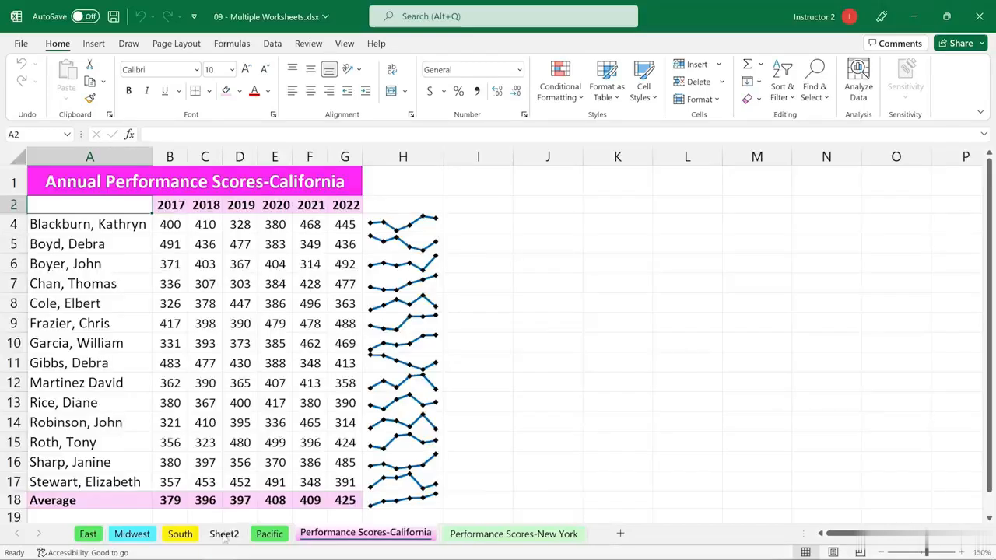
{"action": "right_click", "coordinate": [224, 535]}
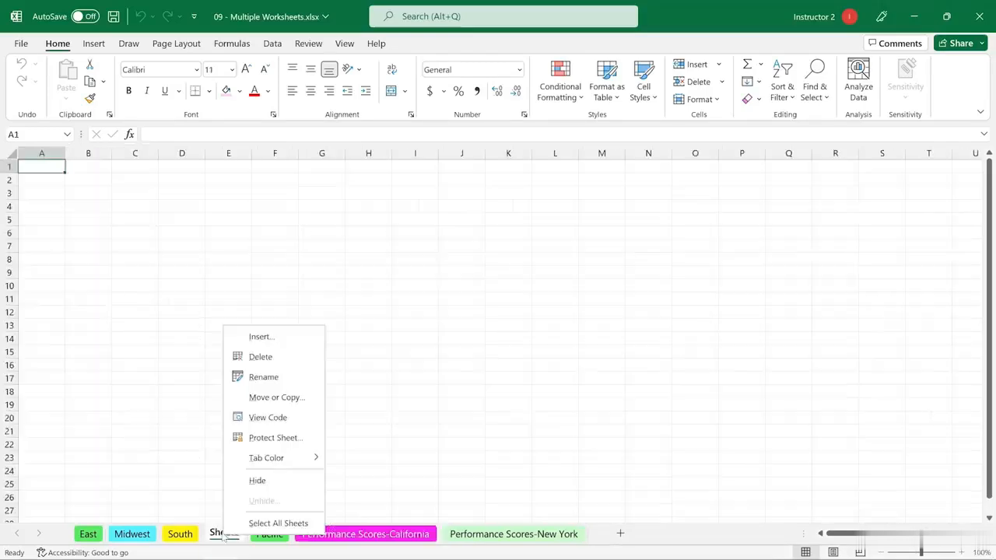
{"action": "left_click", "coordinate": [262, 359]}
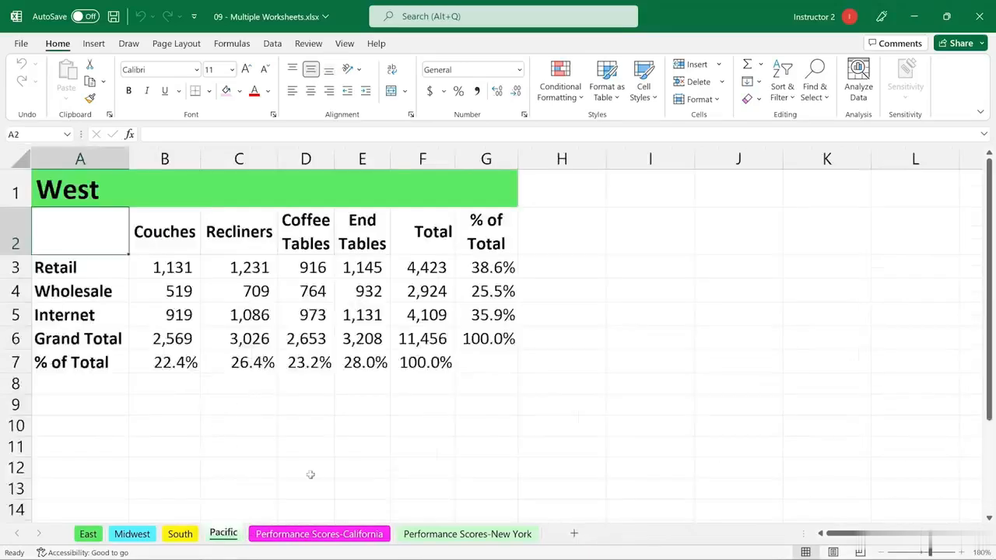
Hide the Performance Scores-New York worksheet.
{"action": "left_click", "coordinate": [436, 534]}
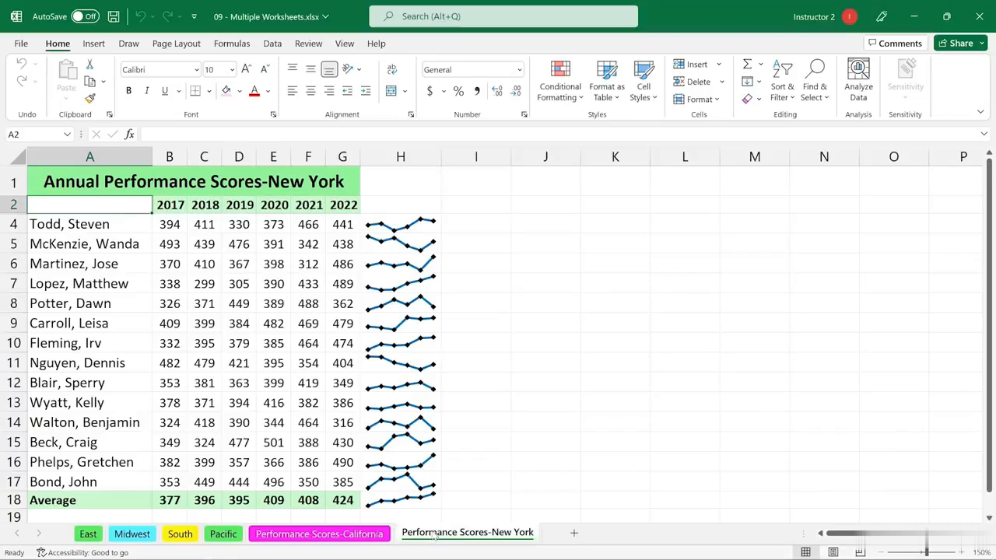
{"action": "right_click", "coordinate": [434, 535]}
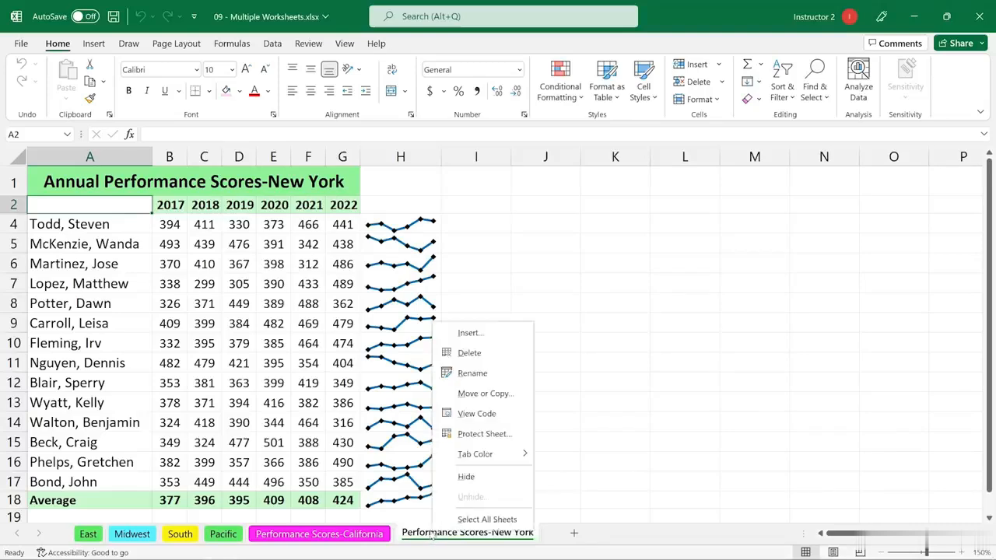
{"action": "left_click", "coordinate": [466, 477]}
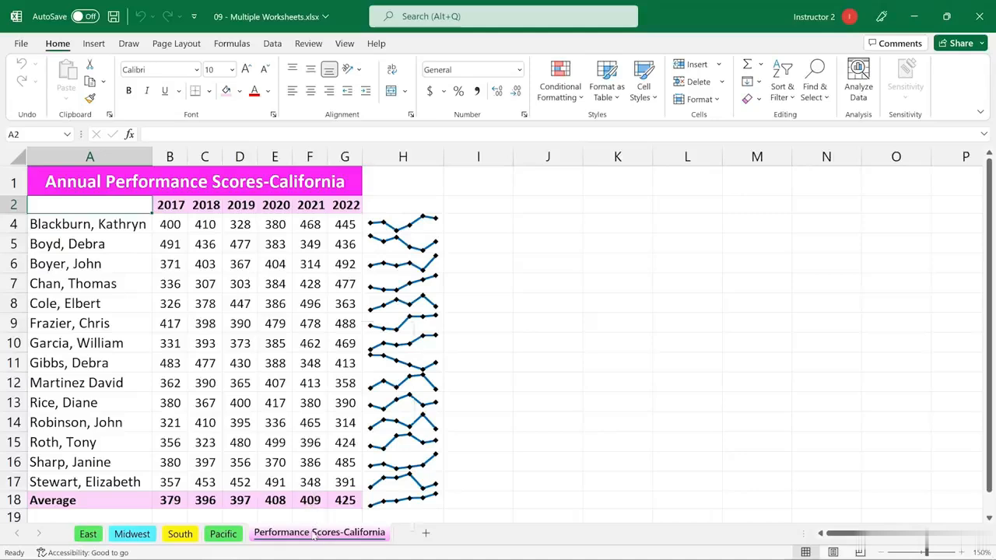
Check the list of hidden worksheets and close it without unhiding any sheet.
{"action": "right_click", "coordinate": [314, 535]}
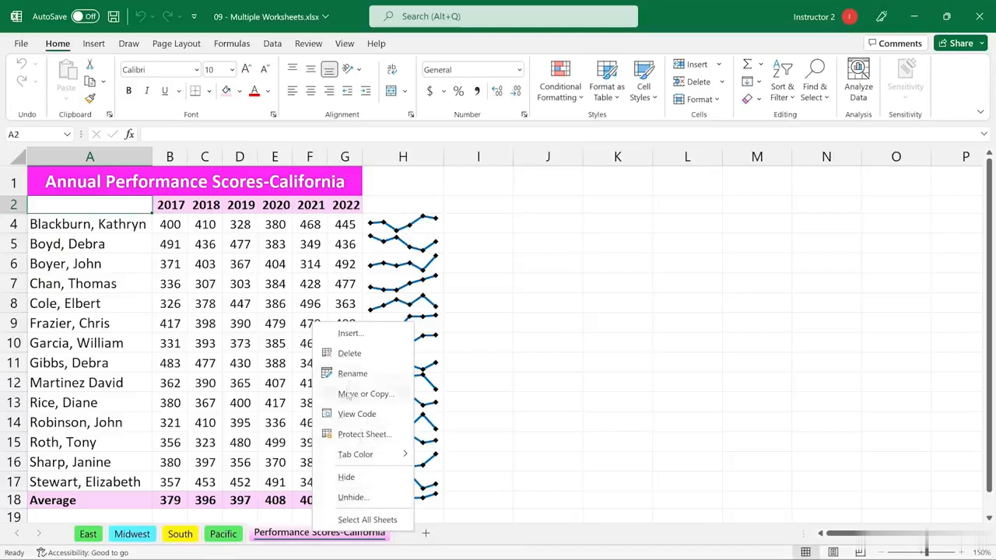
{"action": "left_click", "coordinate": [356, 498]}
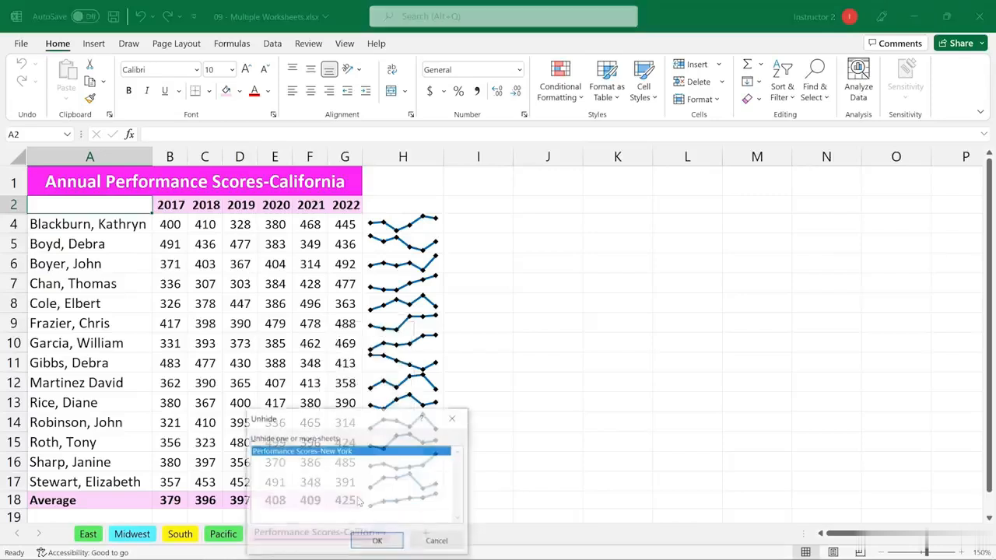
{"action": "left_click", "coordinate": [436, 542]}
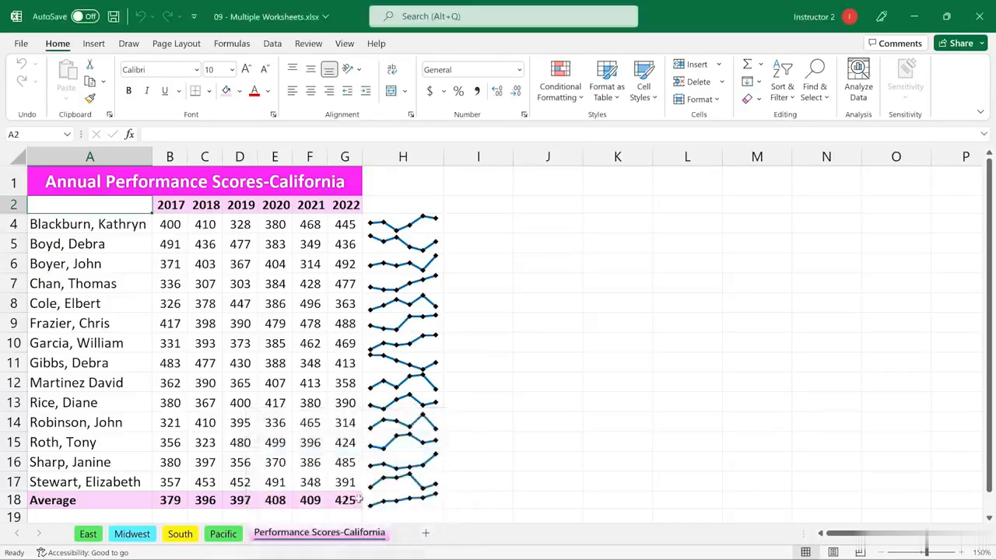
Hide the Performance Scores-California worksheet.
{"action": "right_click", "coordinate": [351, 536]}
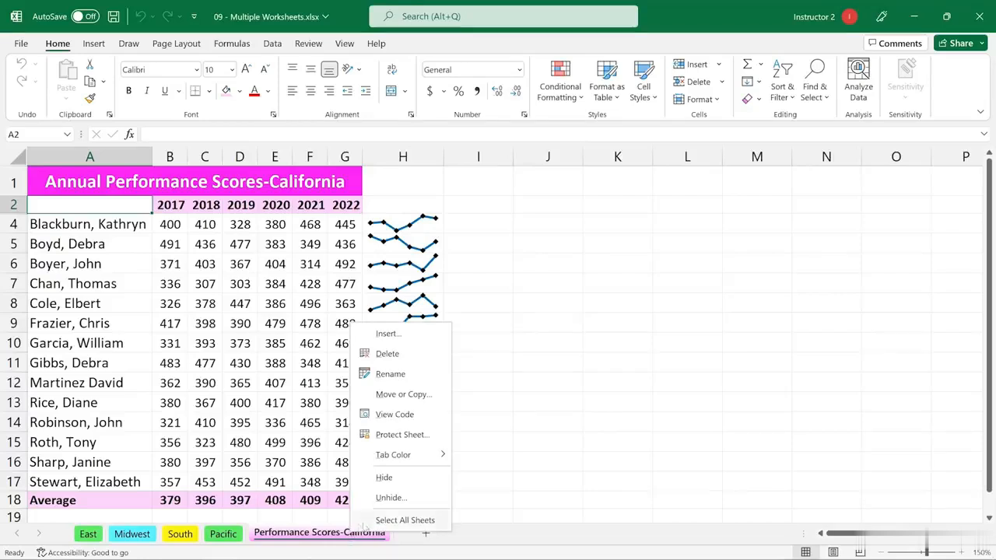
{"action": "left_click", "coordinate": [381, 478]}
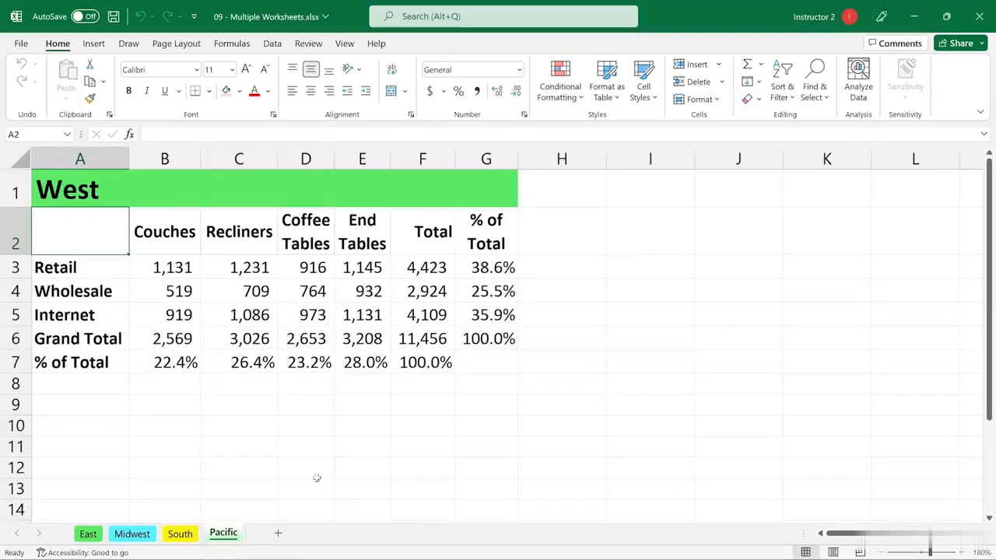
Unhide the Performance Scores-California and Performance Scores-New York worksheets together in a single operation.
{"action": "right_click", "coordinate": [227, 532]}
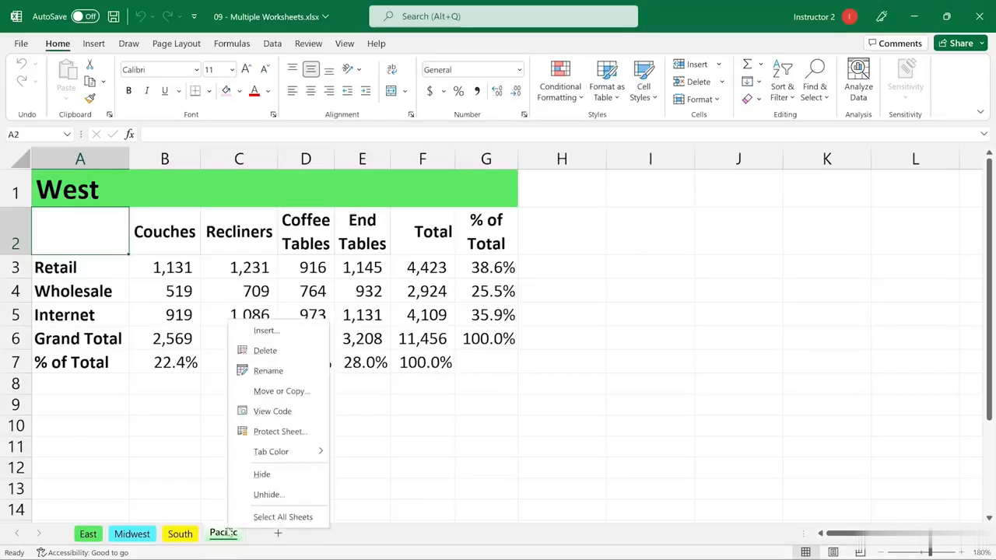
{"action": "left_click", "coordinate": [268, 496]}
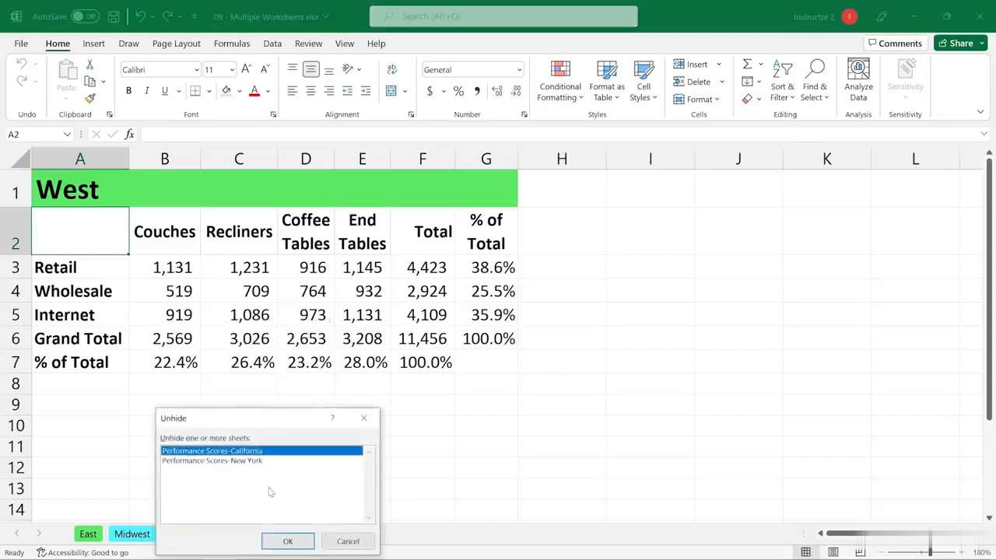
{"action": "left_click", "coordinate": [236, 460], "text": "ctrl"}
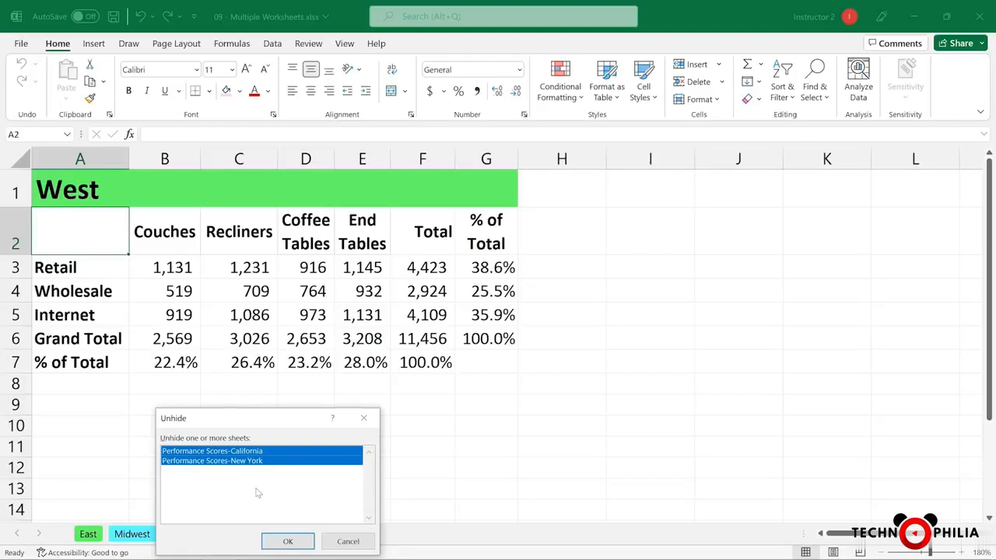
{"action": "left_click", "coordinate": [284, 541]}
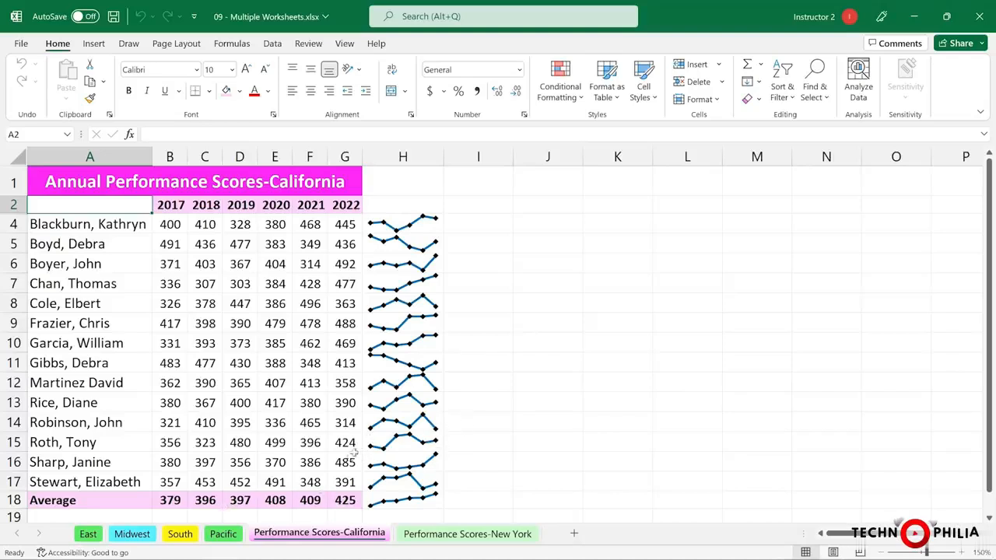
Start deleting the Performance Scores-California worksheet and cancel at the confirmation.
{"action": "right_click", "coordinate": [328, 536]}
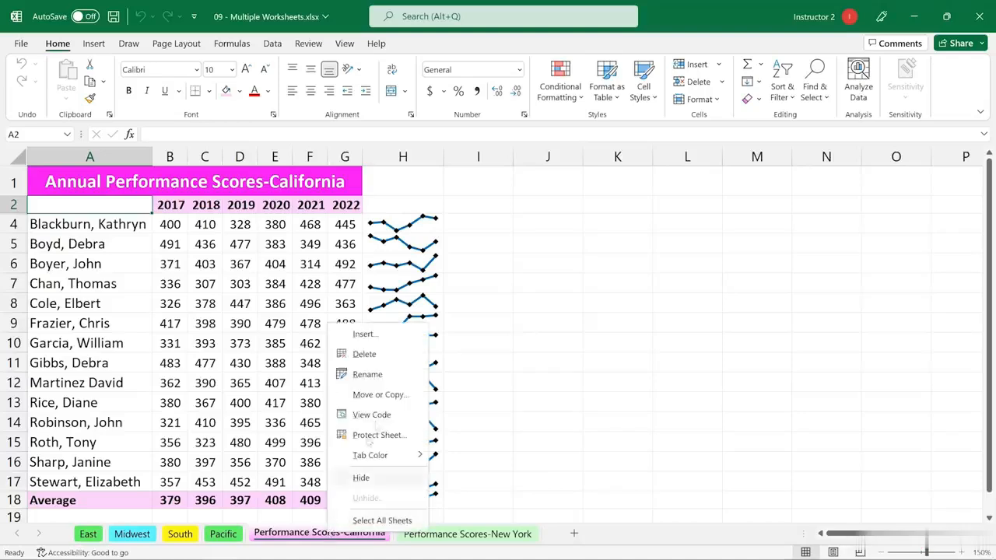
{"action": "left_click", "coordinate": [365, 354]}
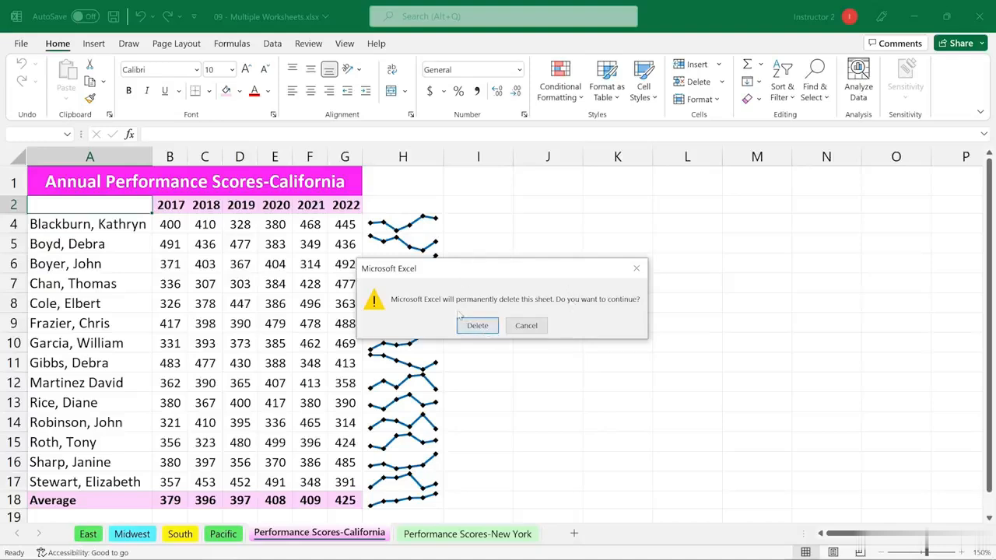
{"action": "left_click", "coordinate": [634, 269]}
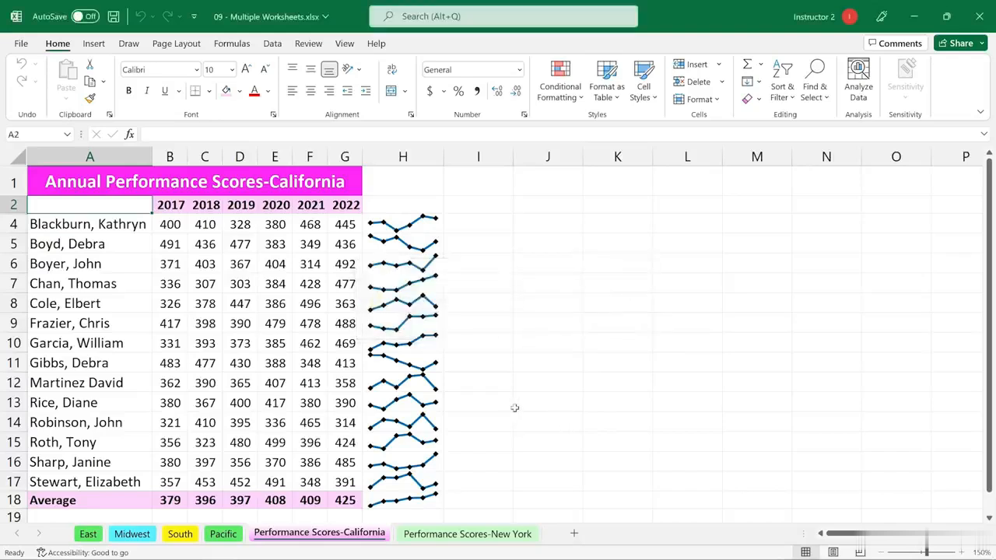
Open the sheet options for the Performance Scores-California worksheet.
{"action": "right_click", "coordinate": [374, 535]}
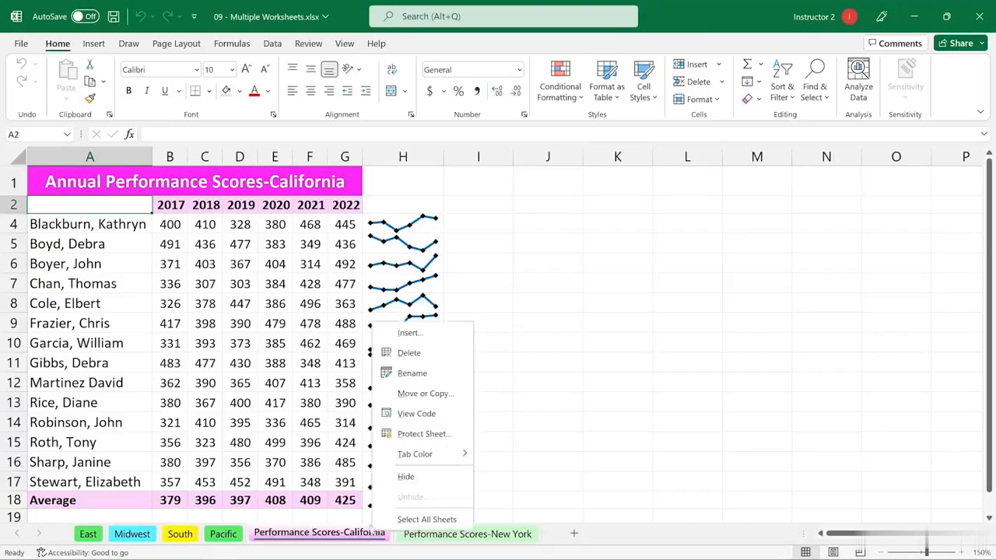